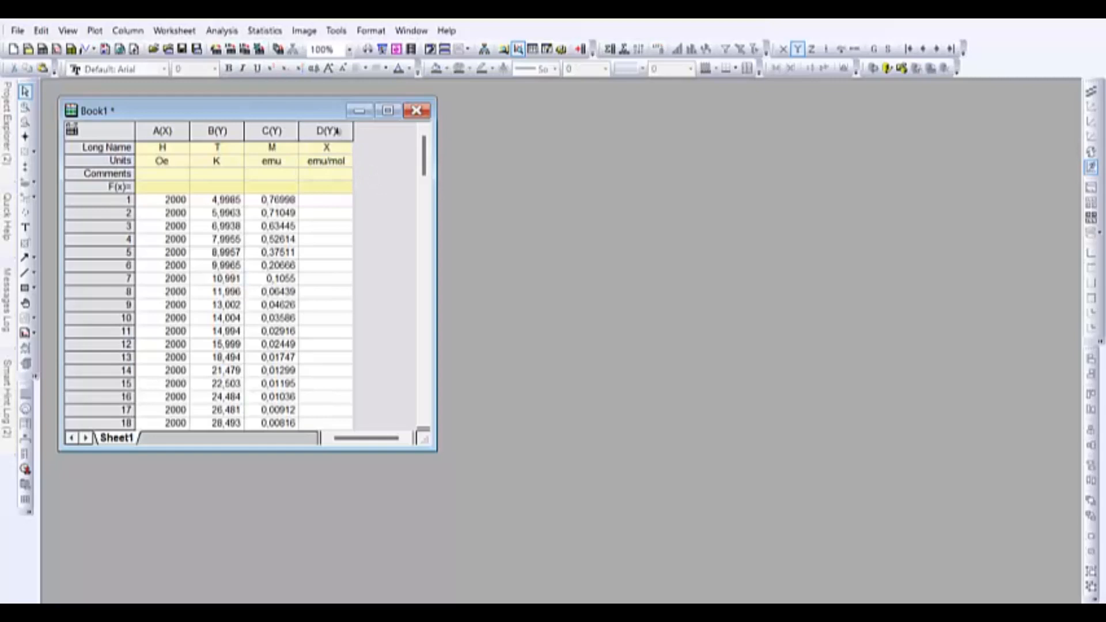
Fill the X (emu/mol) column with values from the formula Col("M")*204,9/(0,0593*Col("H")).
{"action": "right_click", "coordinate": [340, 135]}
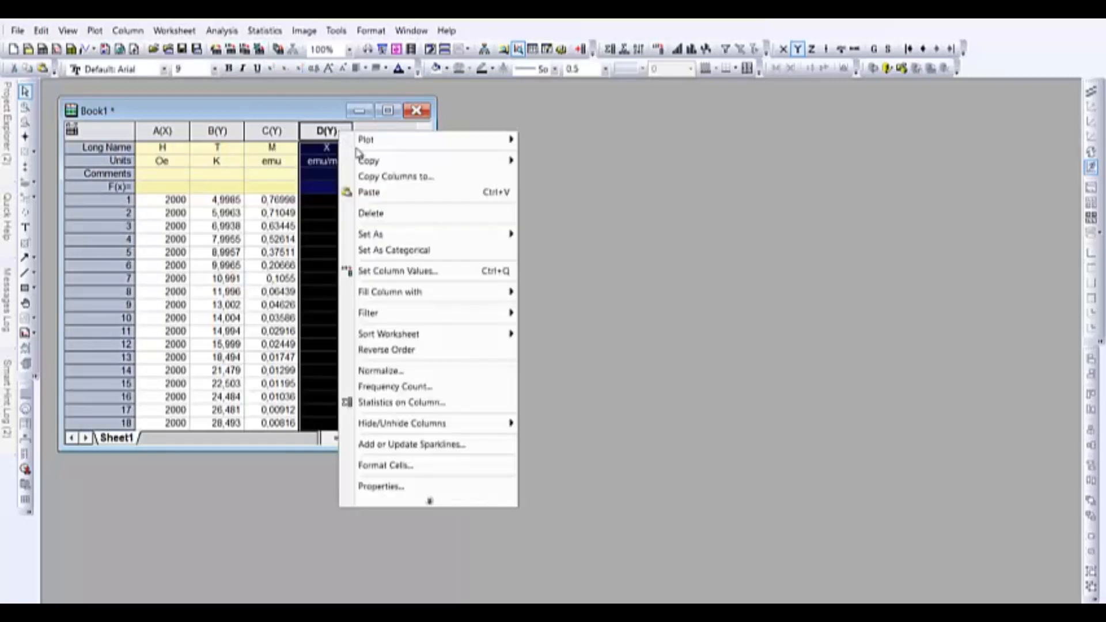
{"action": "left_click", "coordinate": [383, 273]}
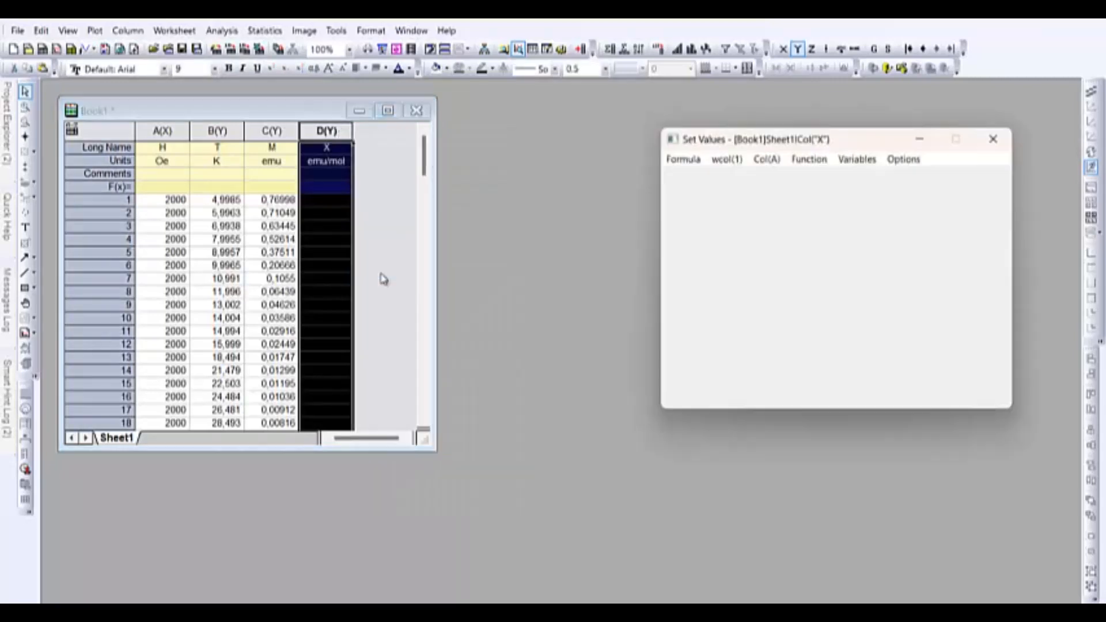
{"action": "left_click", "coordinate": [771, 157]}
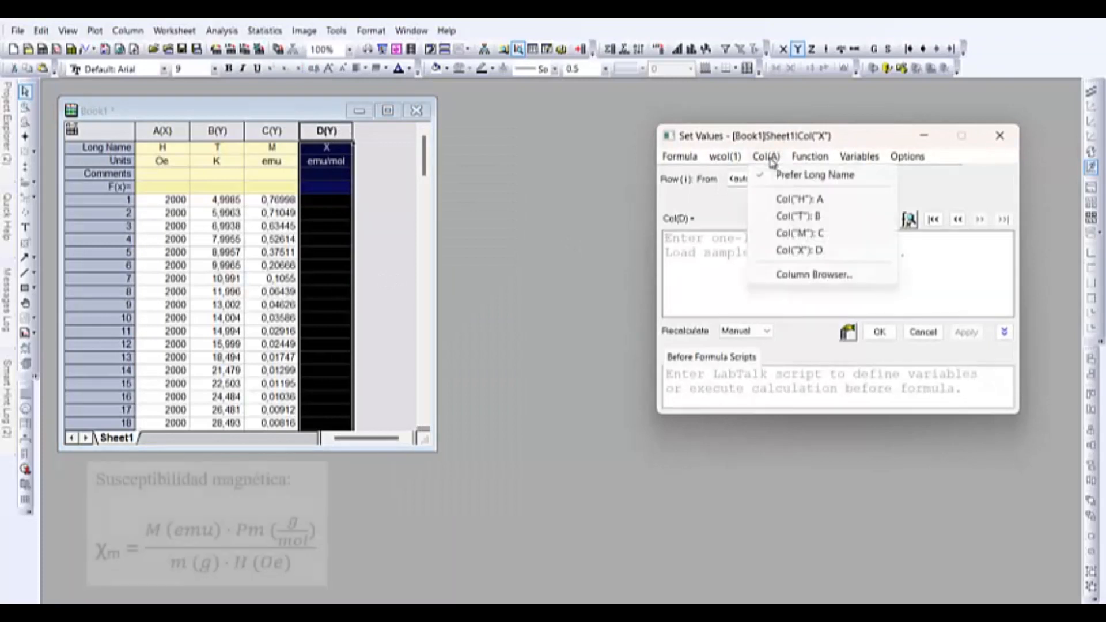
{"action": "left_click", "coordinate": [799, 234]}
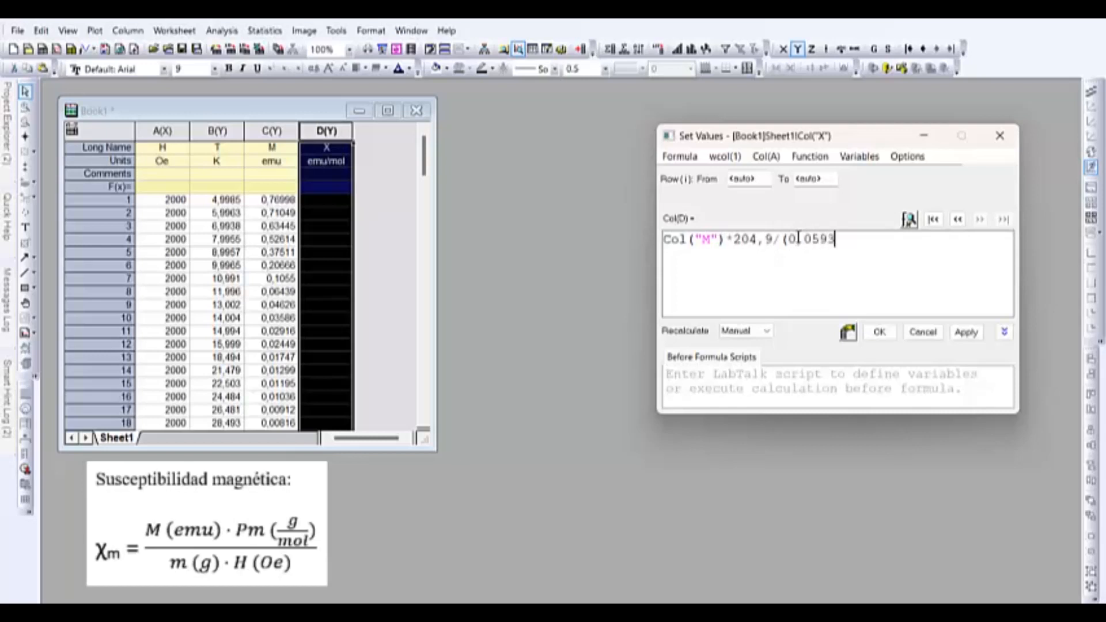
{"action": "left_click", "coordinate": [776, 159]}
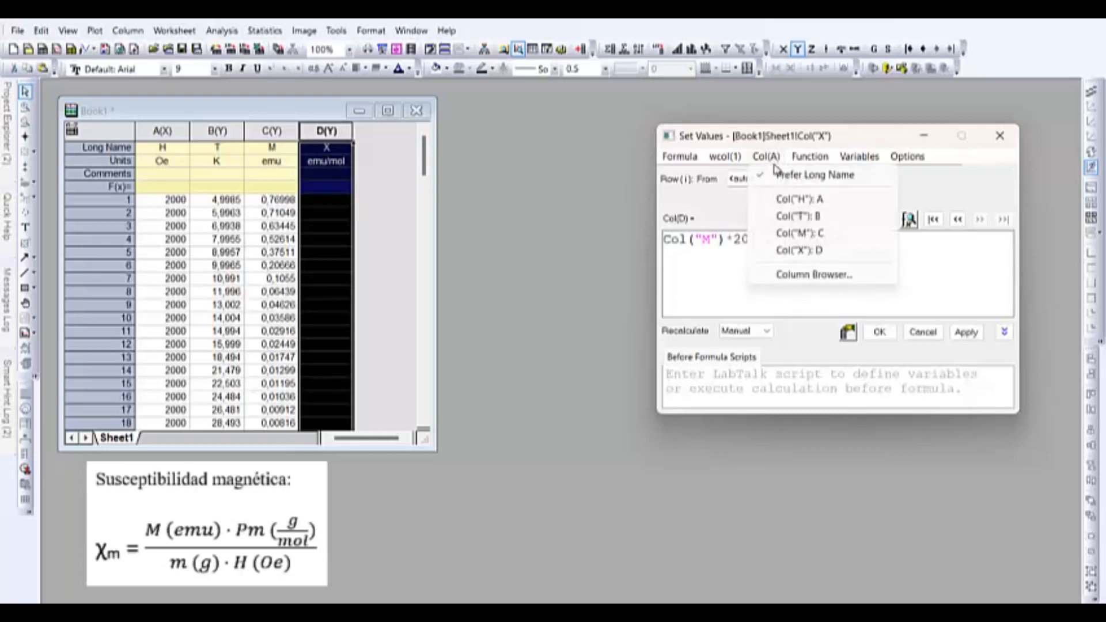
{"action": "left_click", "coordinate": [801, 200]}
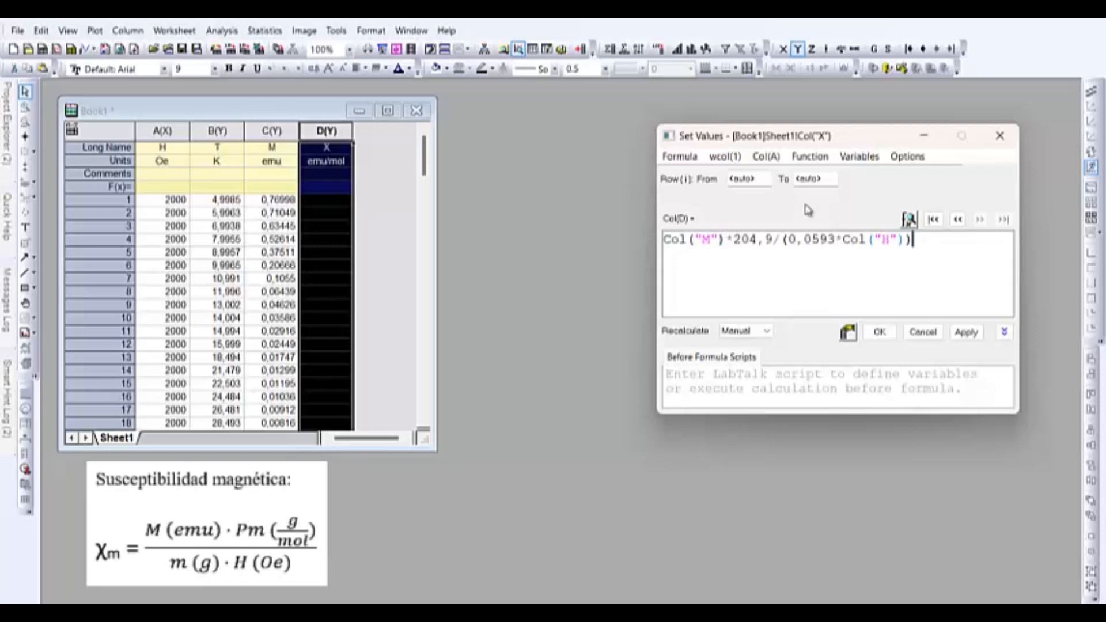
{"action": "left_click", "coordinate": [967, 333]}
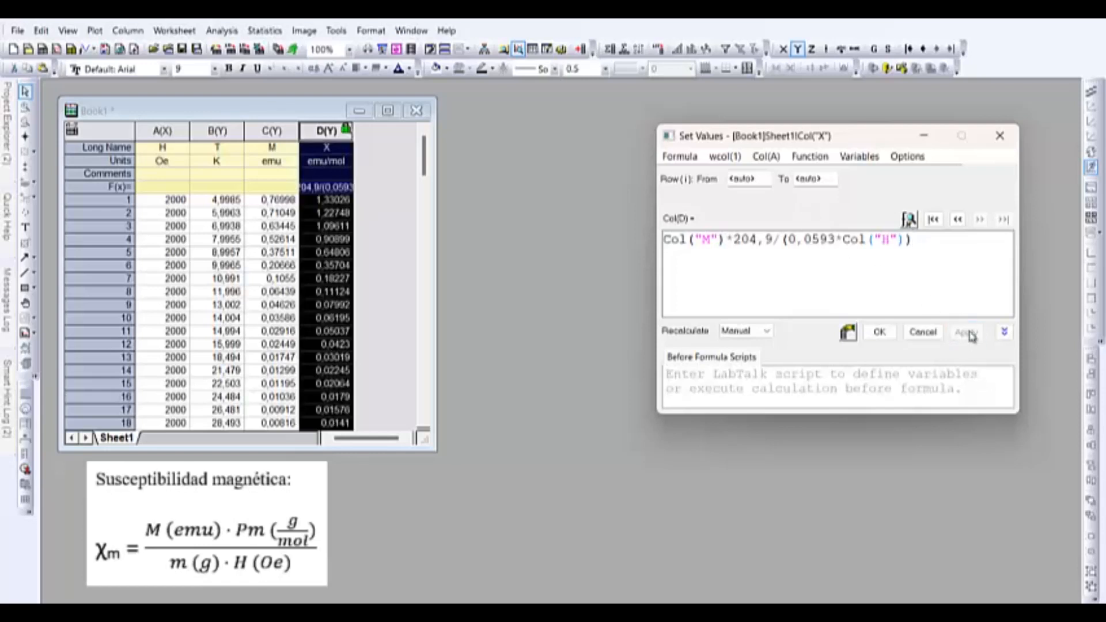
{"action": "left_click", "coordinate": [880, 333]}
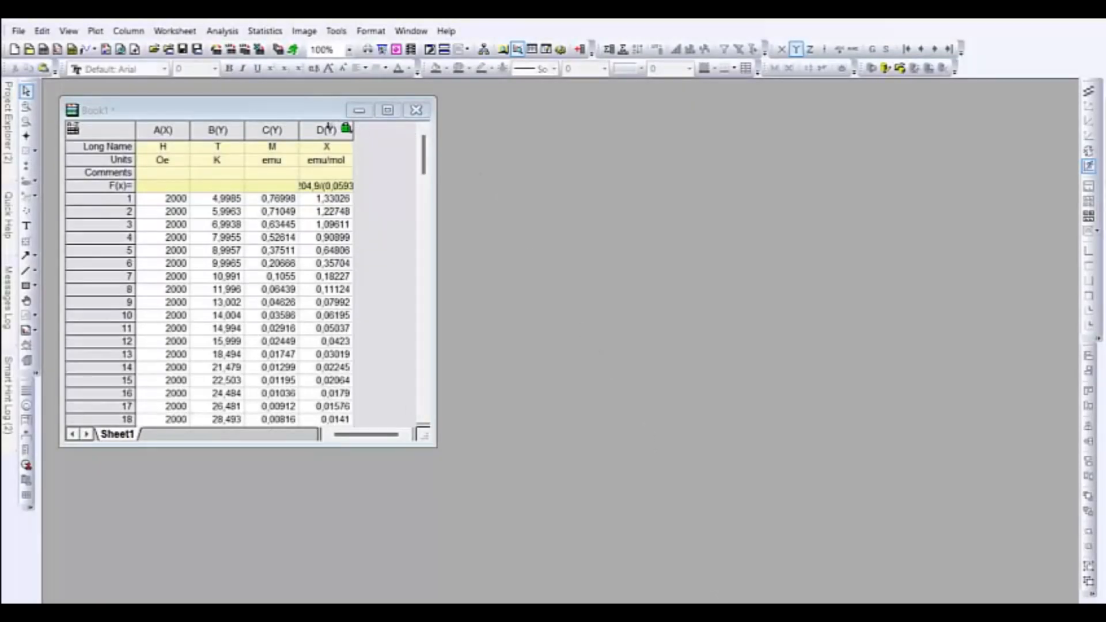
{"action": "left_click", "coordinate": [329, 128]}
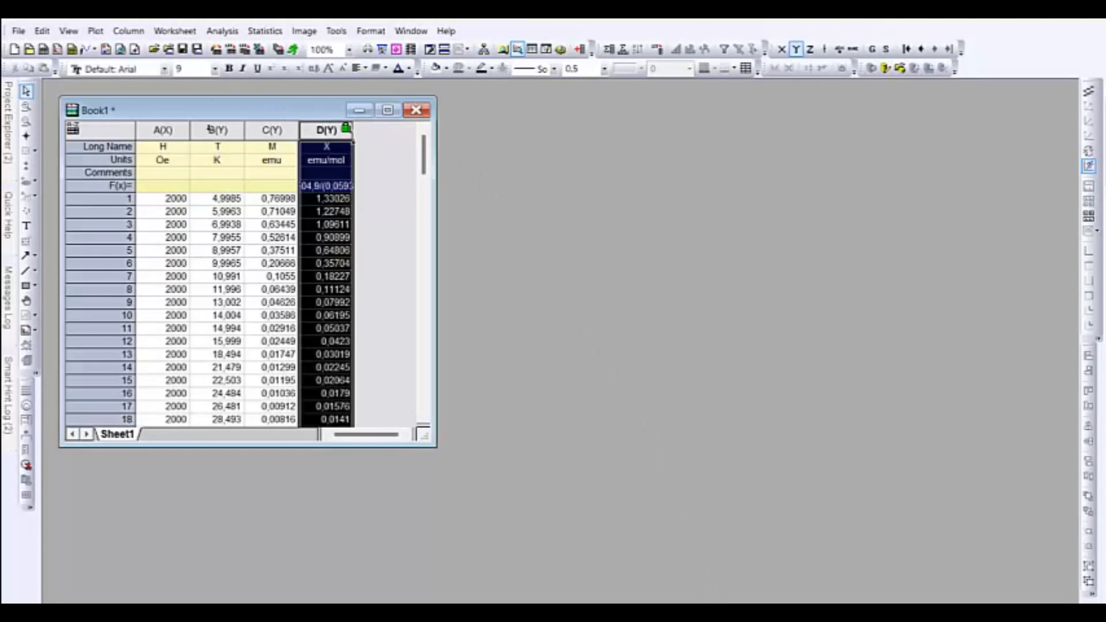
{"action": "left_click", "coordinate": [211, 128]}
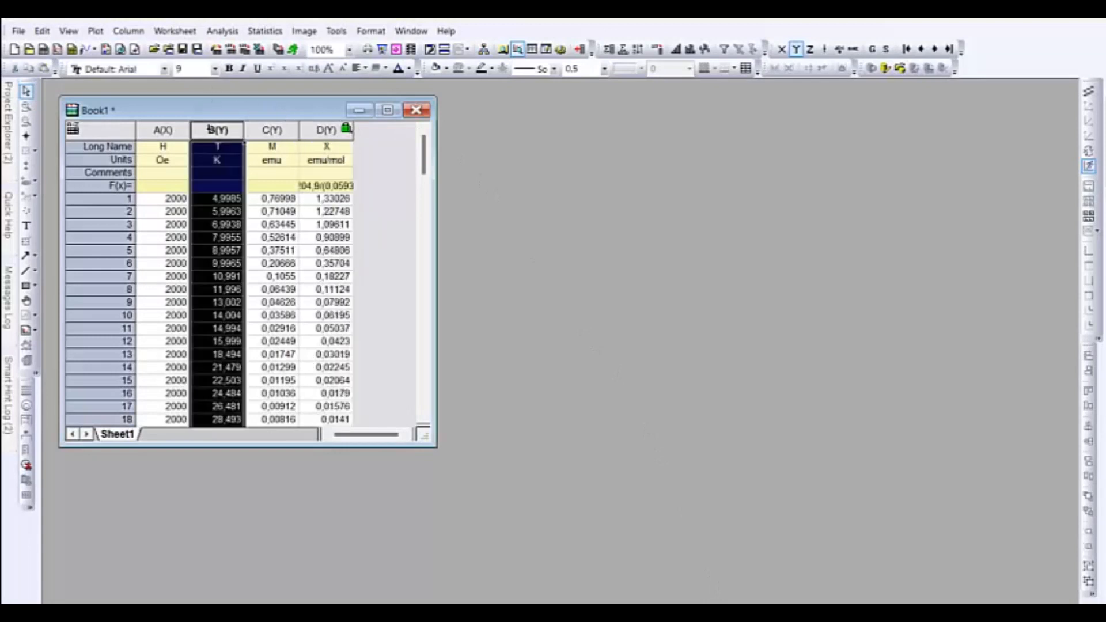
{"action": "left_click", "coordinate": [381, 164]}
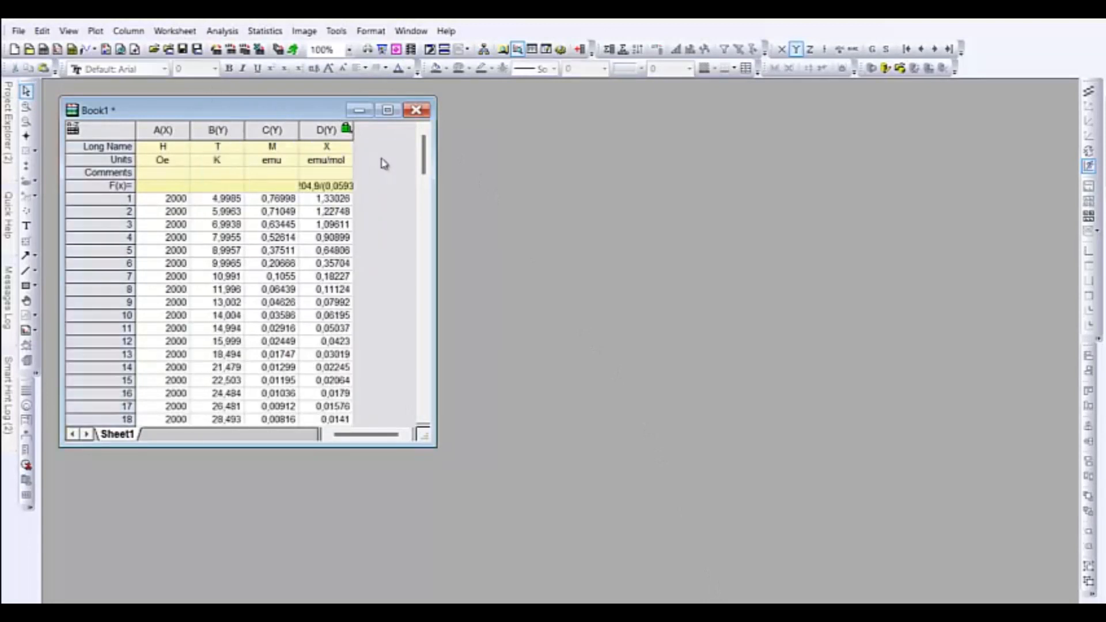
Set the plot designation of the temperature column T to X in its column properties.
{"action": "double_click", "coordinate": [218, 130]}
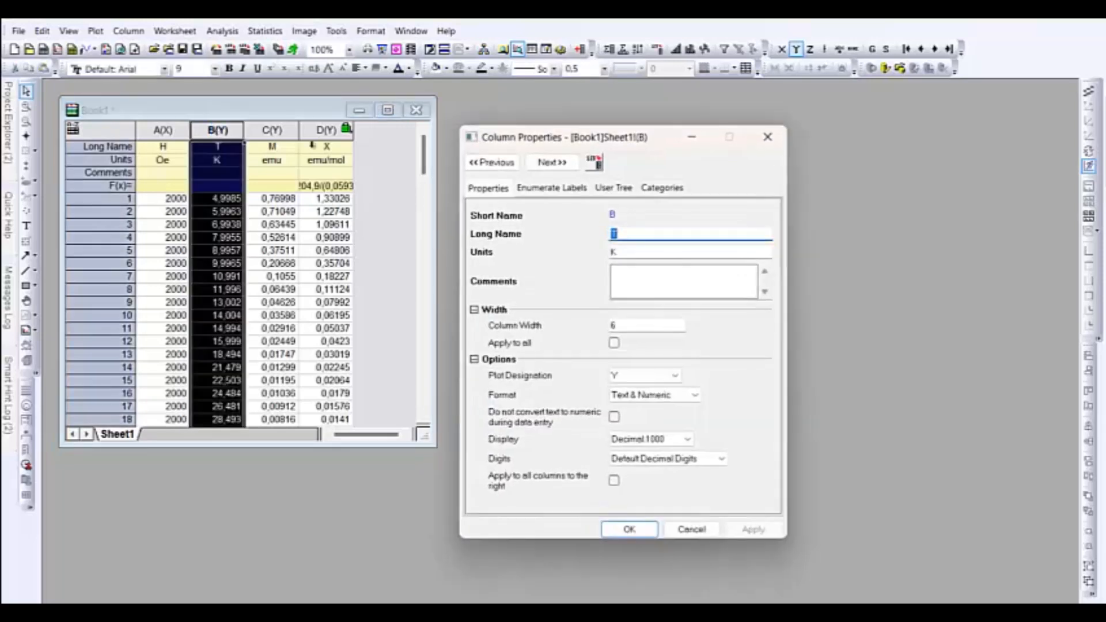
{"action": "left_click", "coordinate": [622, 378]}
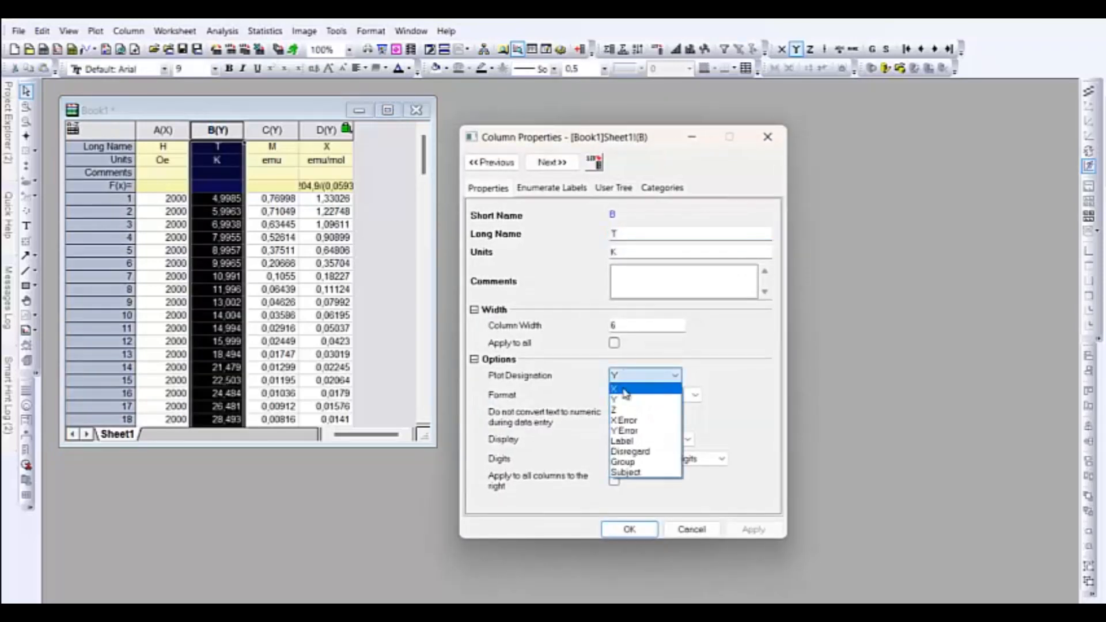
{"action": "left_click", "coordinate": [619, 386]}
{"action": "left_click", "coordinate": [749, 529]}
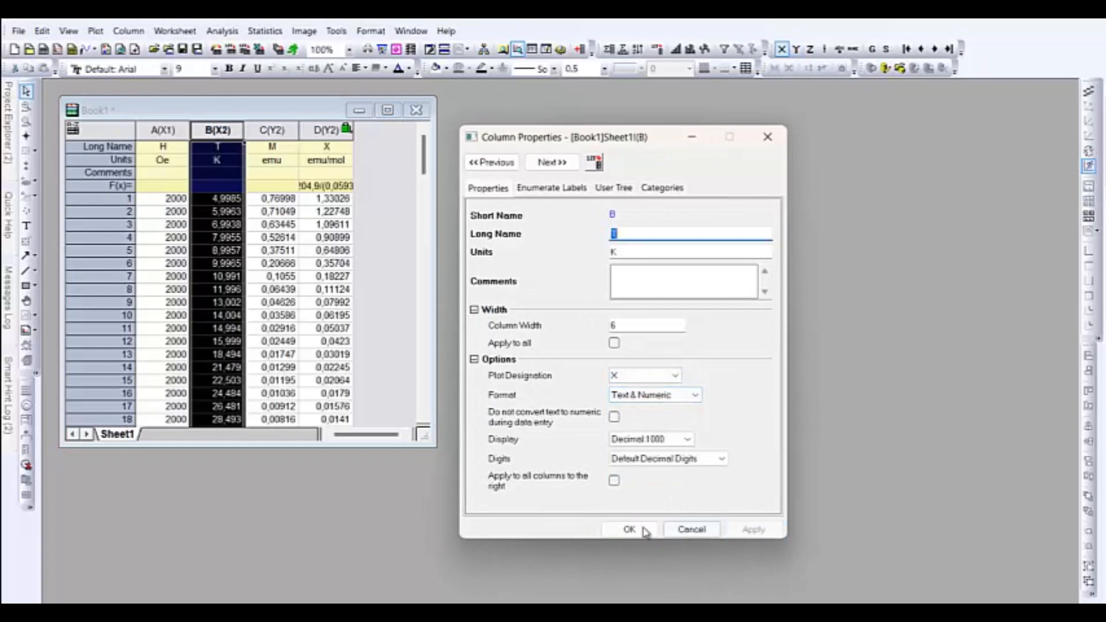
{"action": "left_click", "coordinate": [624, 524]}
Change the plot designation of the field column H to Y in its column properties.
{"action": "double_click", "coordinate": [171, 130]}
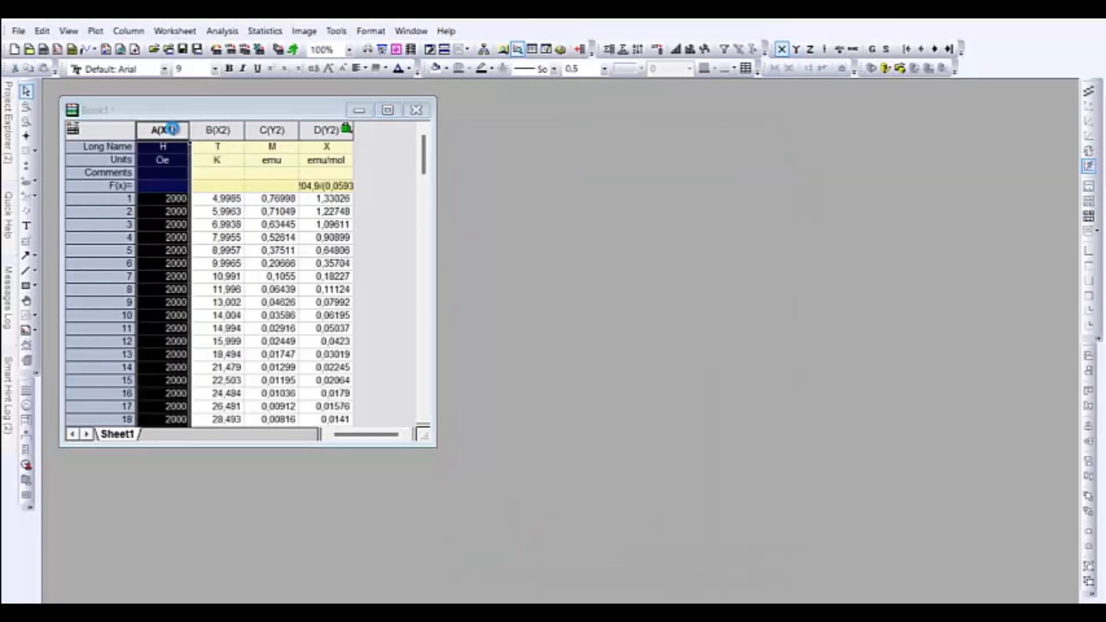
{"action": "left_click", "coordinate": [625, 378]}
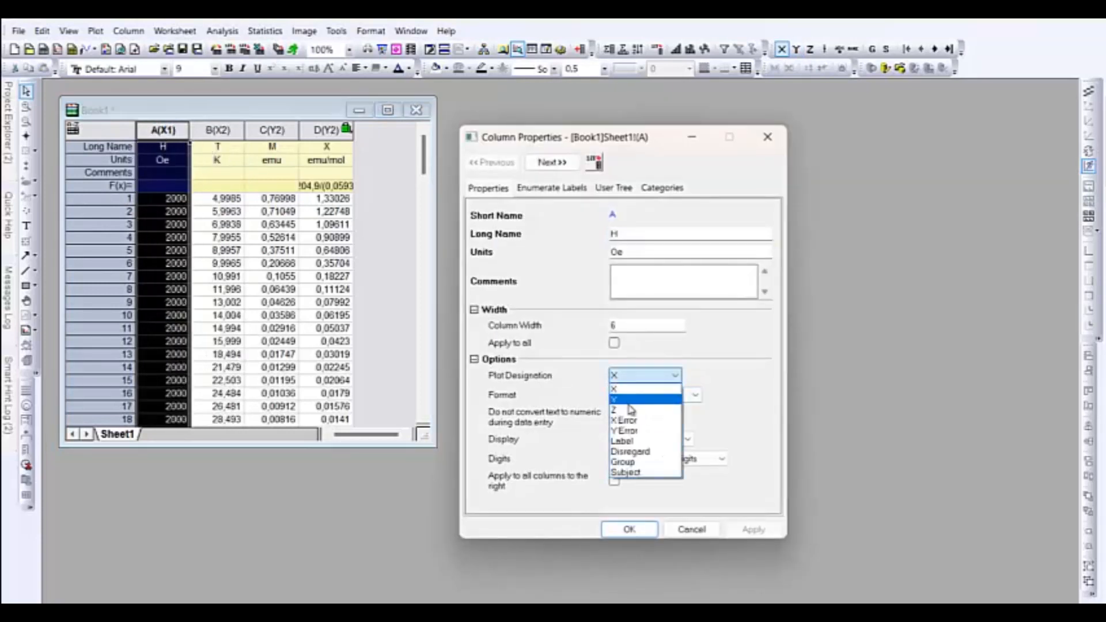
{"action": "left_click", "coordinate": [628, 401]}
{"action": "left_click", "coordinate": [630, 529]}
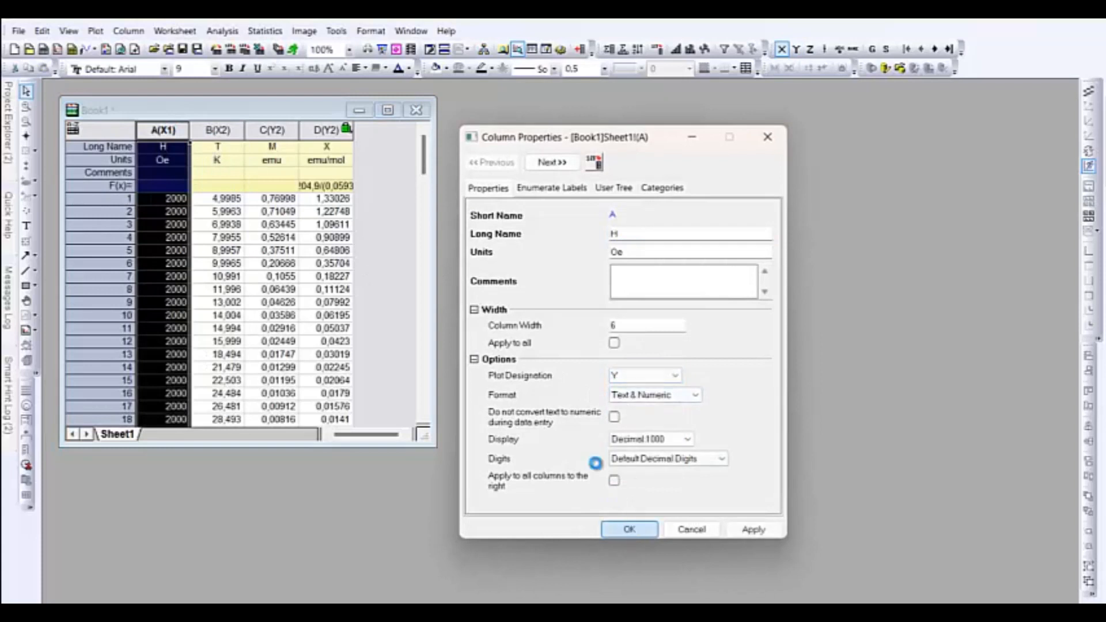
Create a scatter plot of susceptibility X against temperature T and place the graph window beside the worksheet.
{"action": "left_click", "coordinate": [223, 131]}
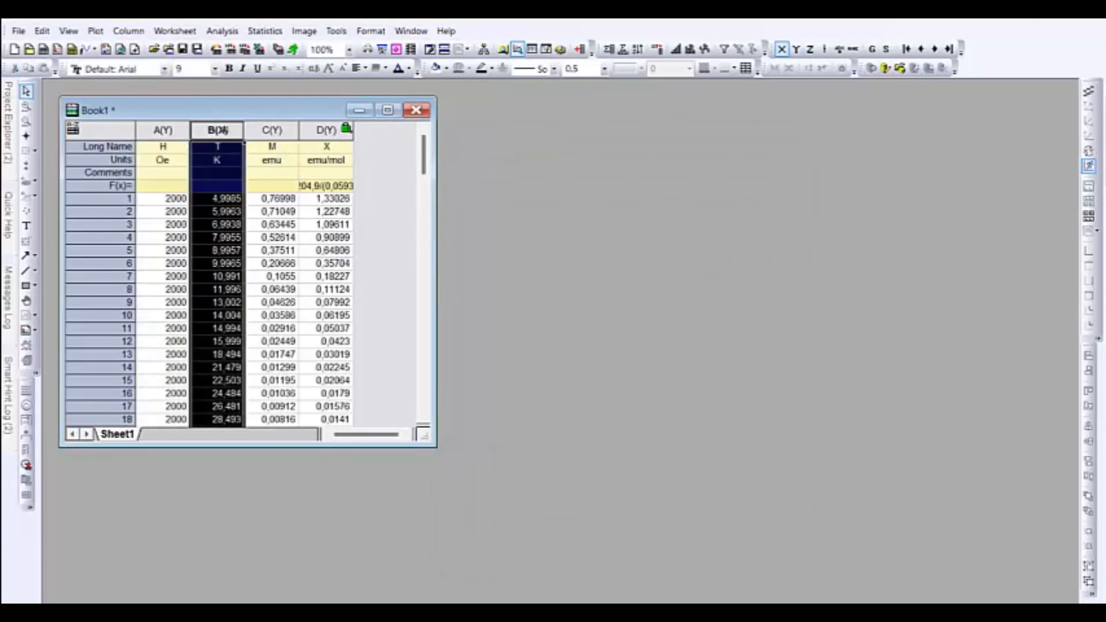
{"action": "left_click", "coordinate": [327, 129], "text": "ctrl"}
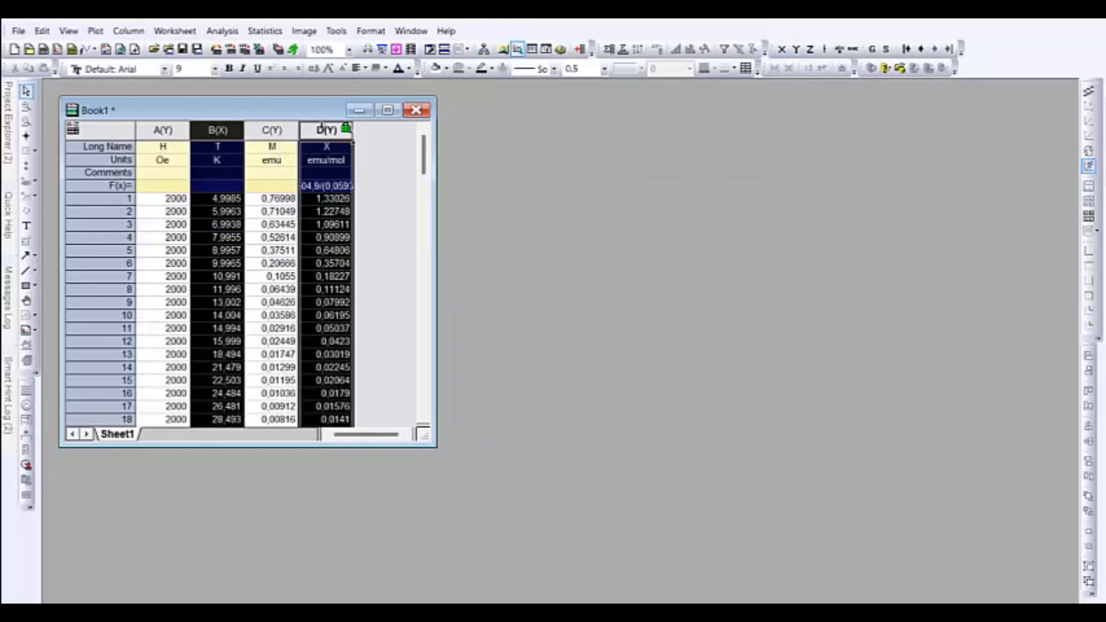
{"action": "left_click", "coordinate": [99, 32]}
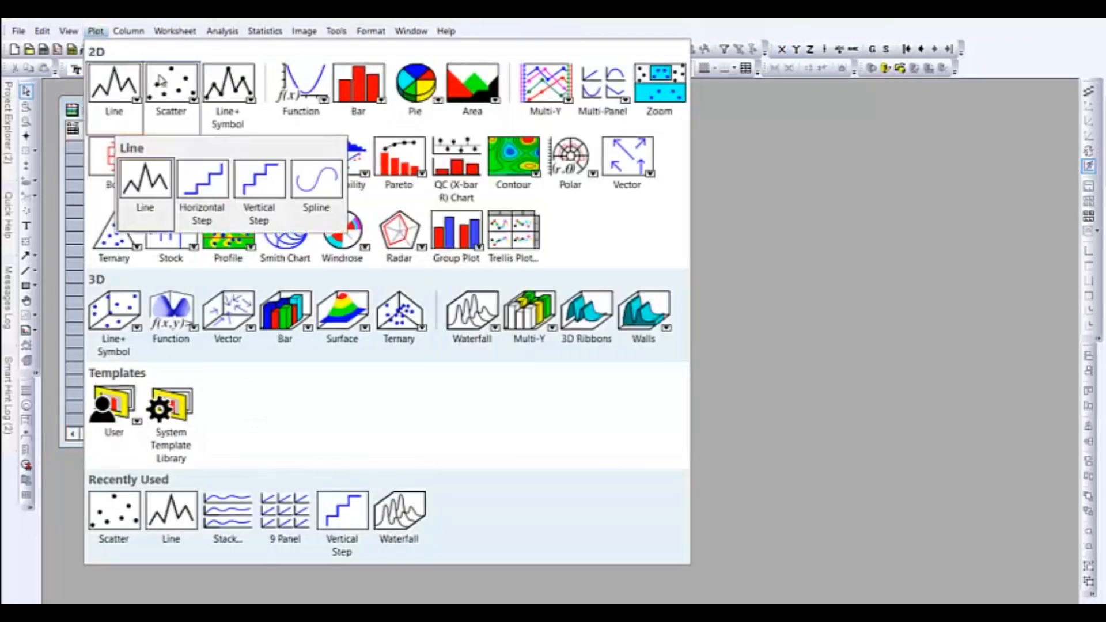
{"action": "mouse_move", "coordinate": [168, 93]}
{"action": "left_click", "coordinate": [203, 183]}
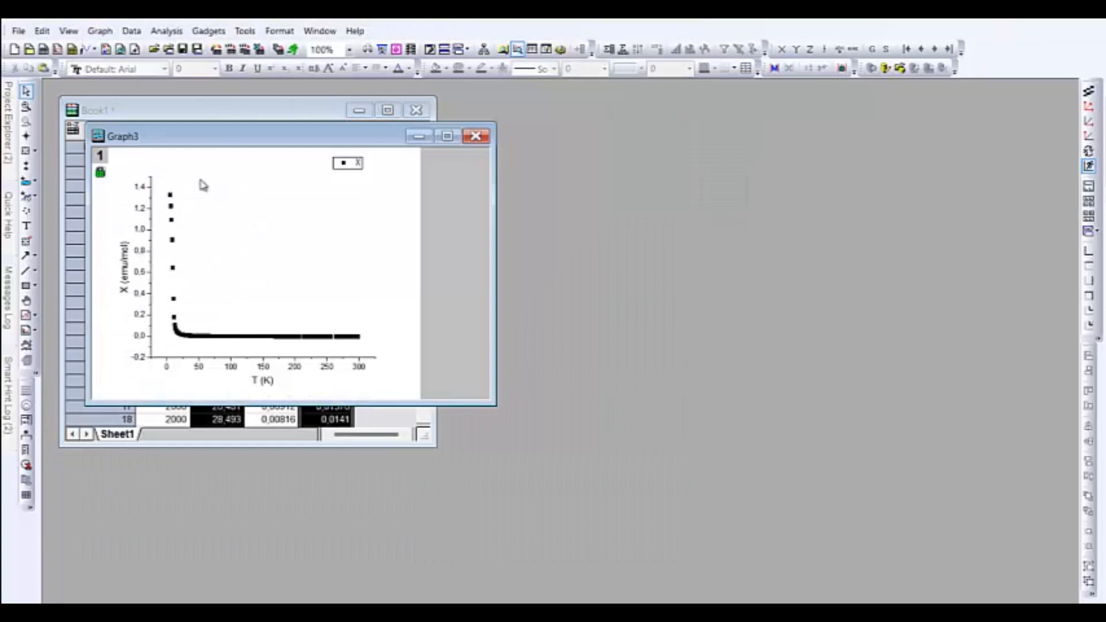
{"action": "left_click_drag", "start_coordinate": [200, 144], "coordinate": [571, 130]}
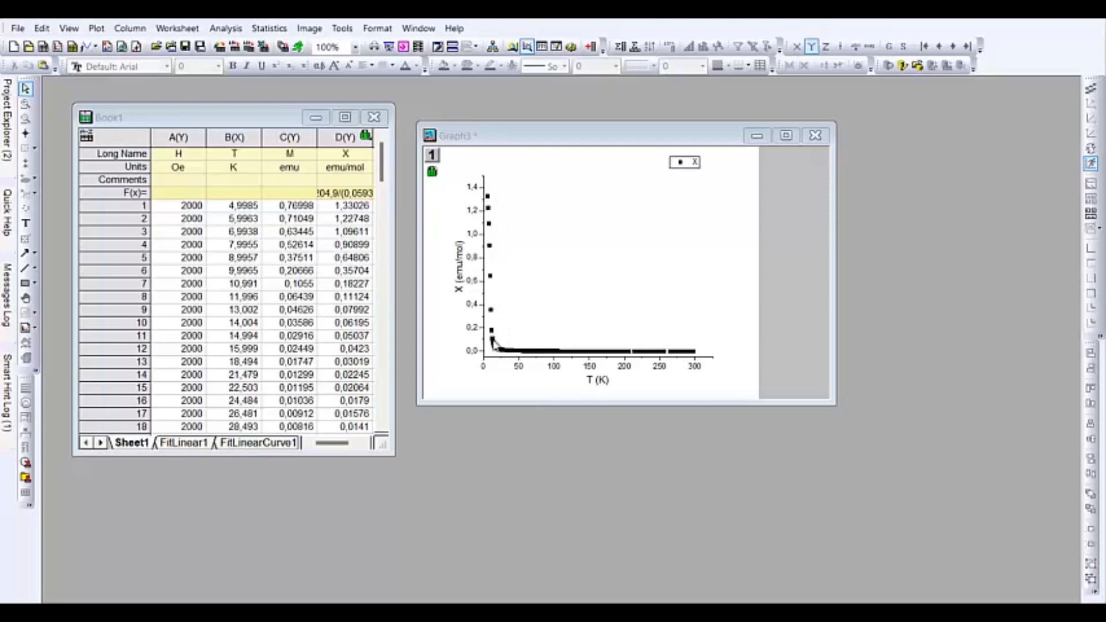
{"action": "mouse_move", "coordinate": [494, 355]}
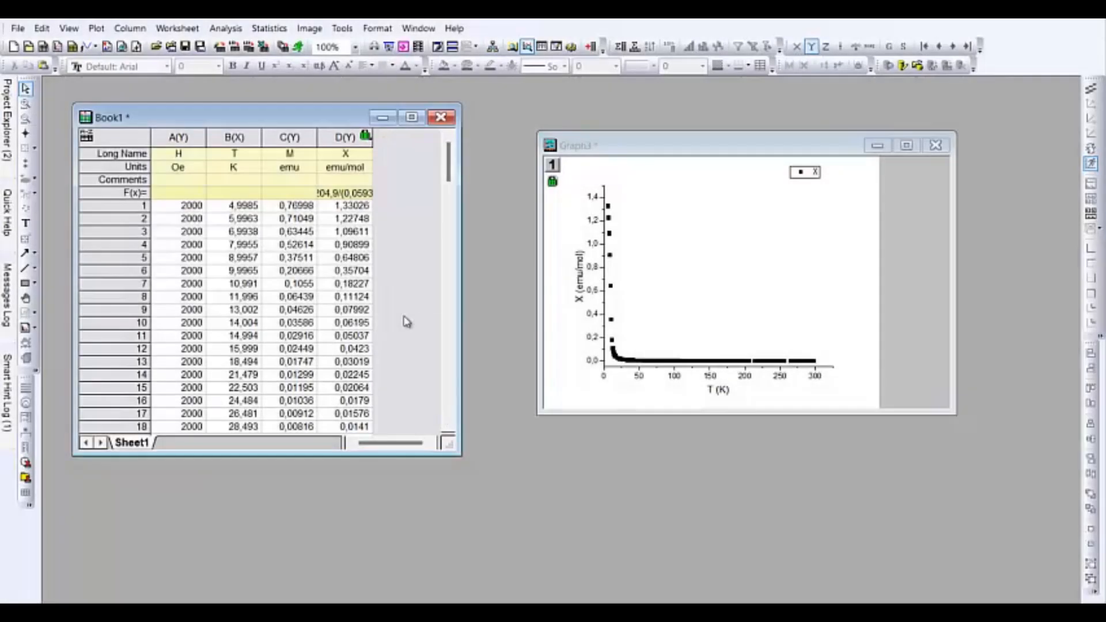
Add a new column after the susceptibility column and fill it with the formula Col("X")^-1.
{"action": "right_click", "coordinate": [406, 322]}
{"action": "left_click", "coordinate": [426, 500]}
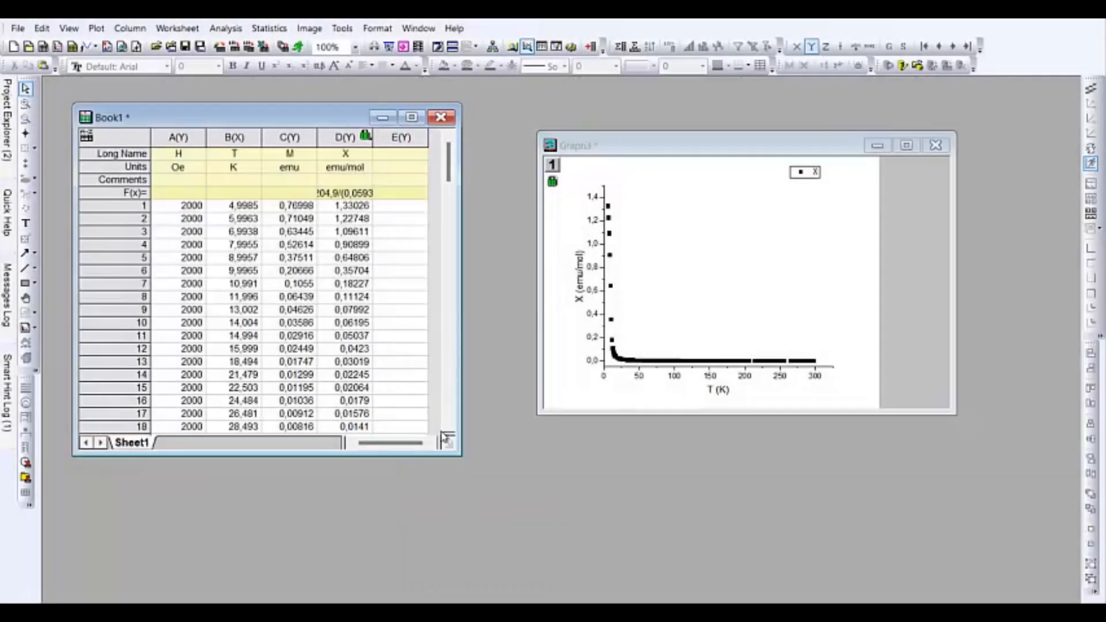
{"action": "left_click", "coordinate": [394, 136]}
{"action": "right_click", "coordinate": [393, 134]}
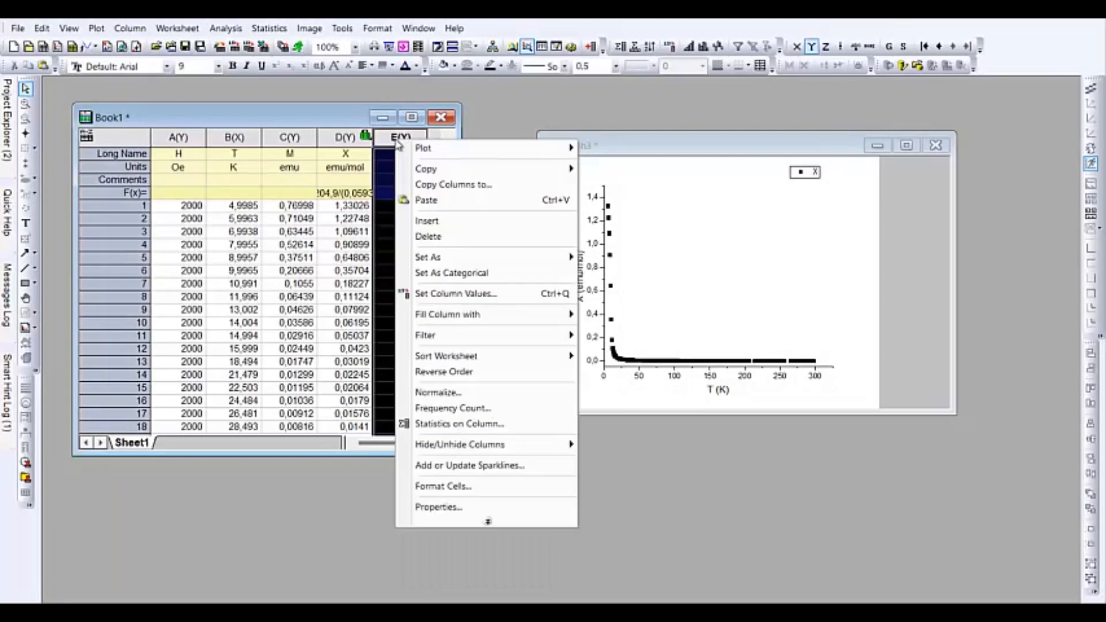
{"action": "left_click", "coordinate": [435, 293]}
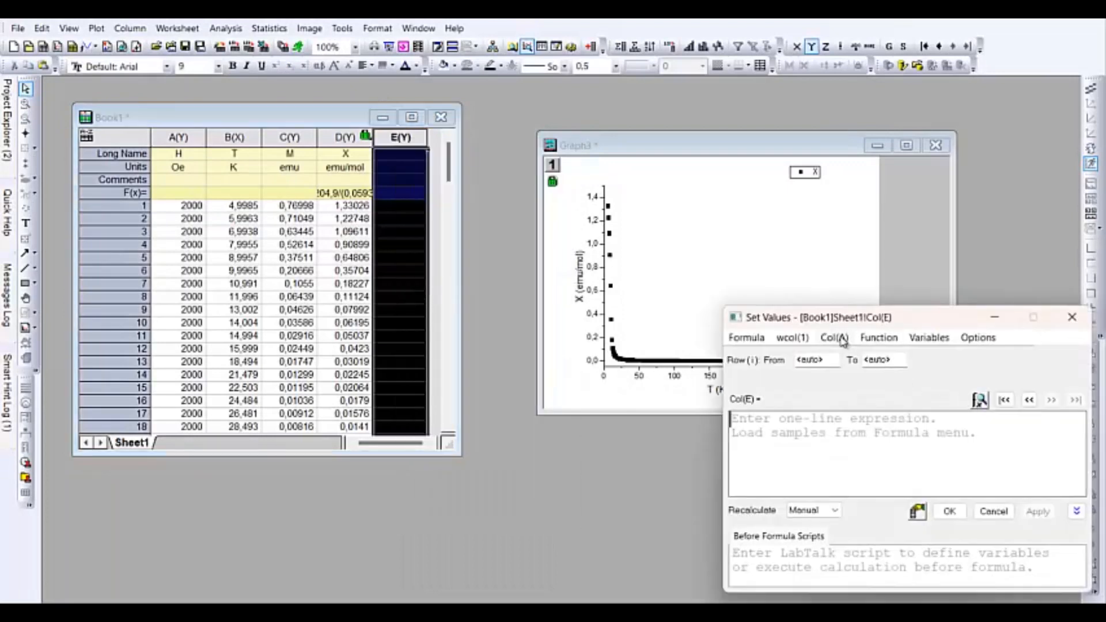
{"action": "left_click", "coordinate": [835, 338]}
{"action": "left_click", "coordinate": [858, 431]}
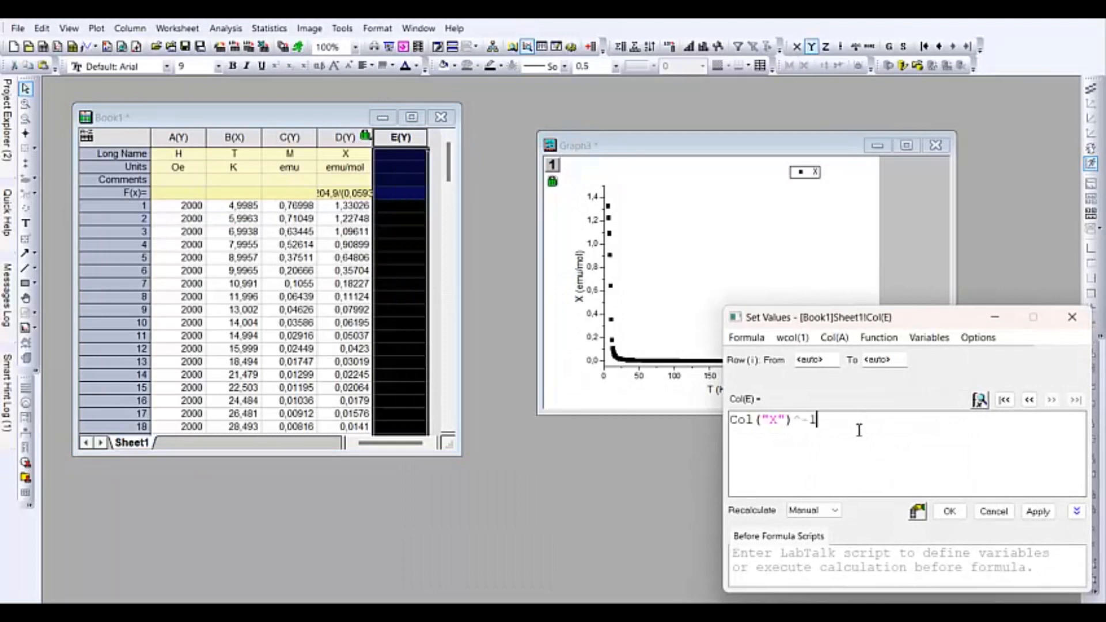
{"action": "left_click", "coordinate": [1038, 512]}
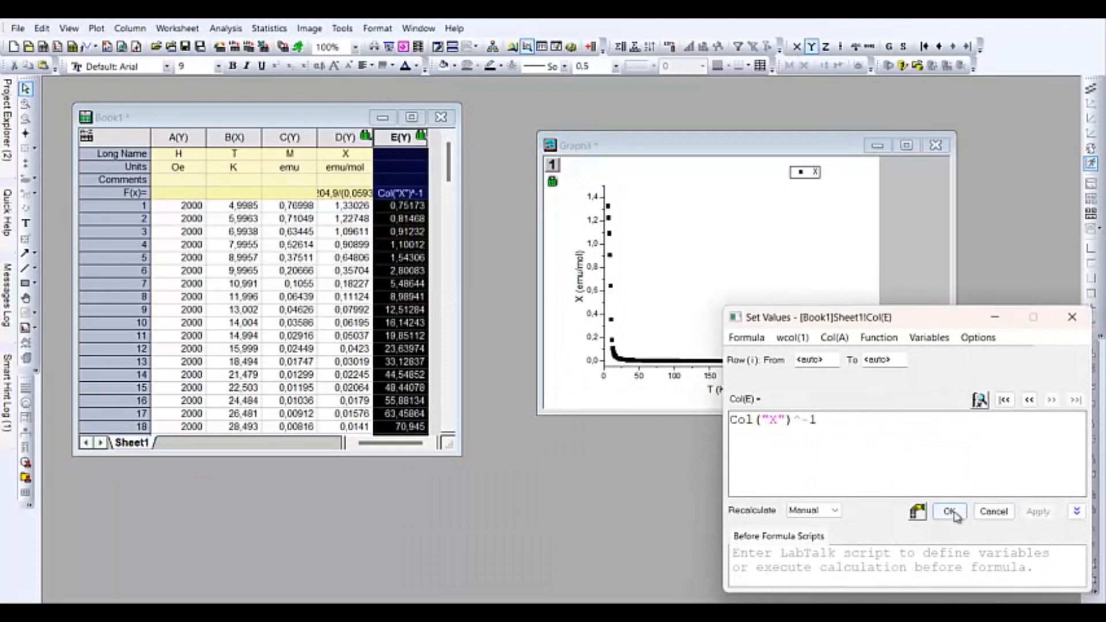
{"action": "left_click", "coordinate": [949, 512]}
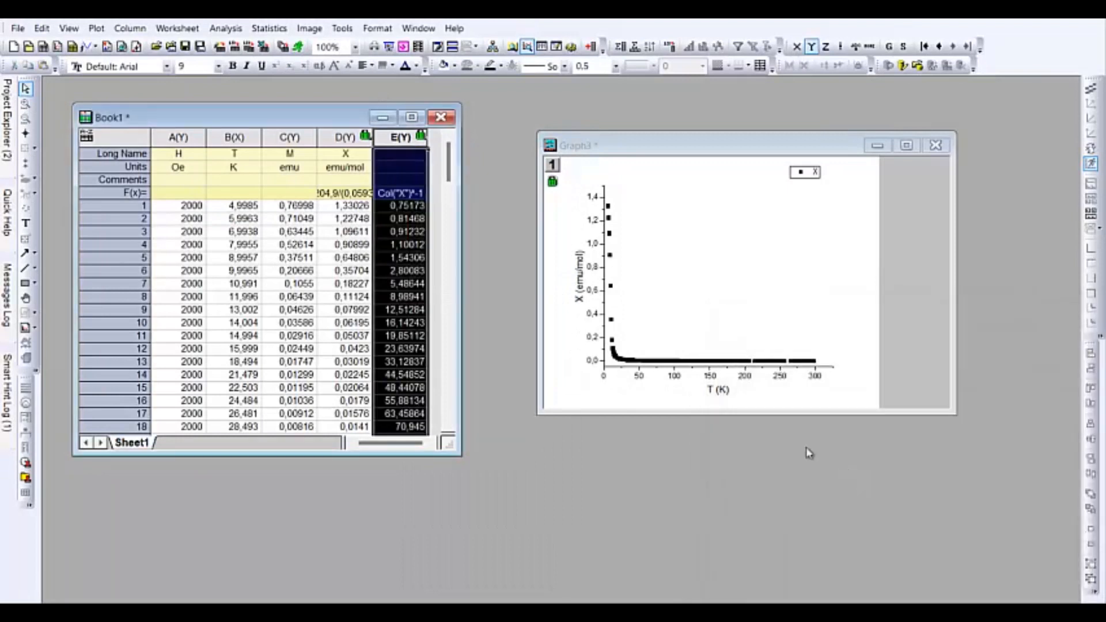
Create a scatter plot of inverse susceptibility against temperature T and place it below the susceptibility graph.
{"action": "left_click", "coordinate": [242, 138]}
{"action": "left_click", "coordinate": [96, 28]}
{"action": "mouse_move", "coordinate": [115, 85]}
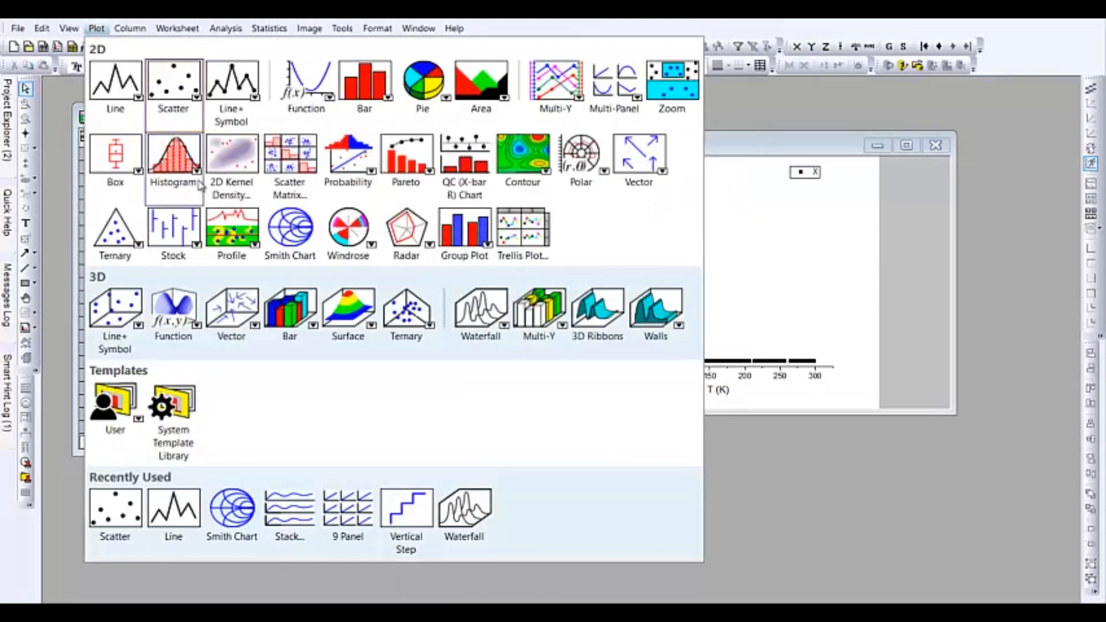
{"action": "left_click", "coordinate": [201, 185]}
{"action": "left_click_drag", "start_coordinate": [233, 144], "coordinate": [674, 338]}
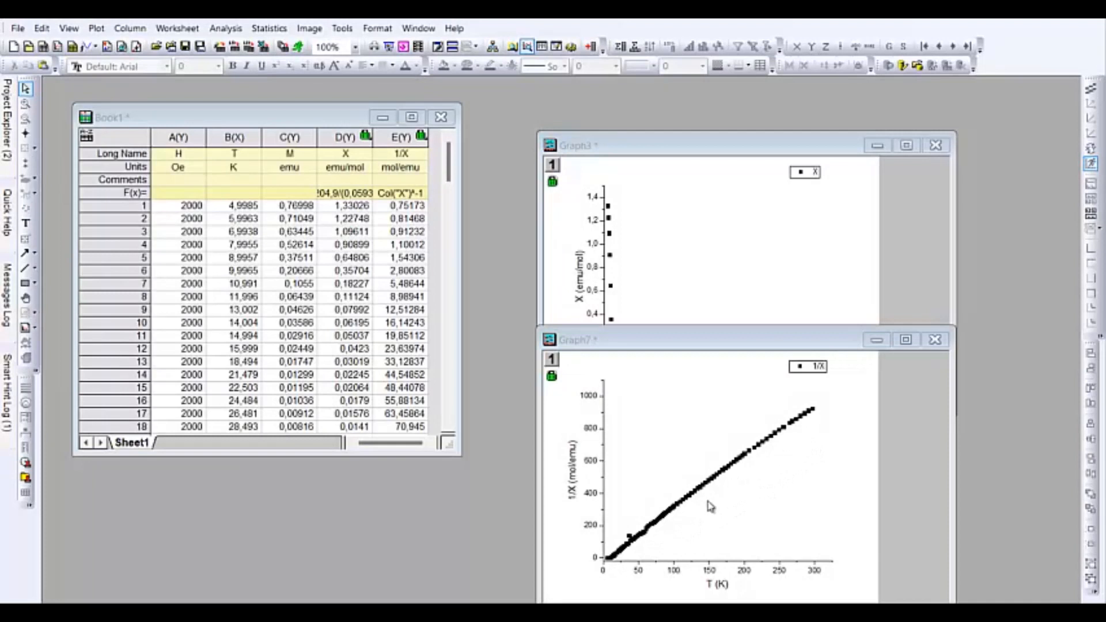
Set up a linear fit of the inverse susceptibility curve with its input range limited to data points 22 to 94.
{"action": "mouse_move", "coordinate": [632, 558]}
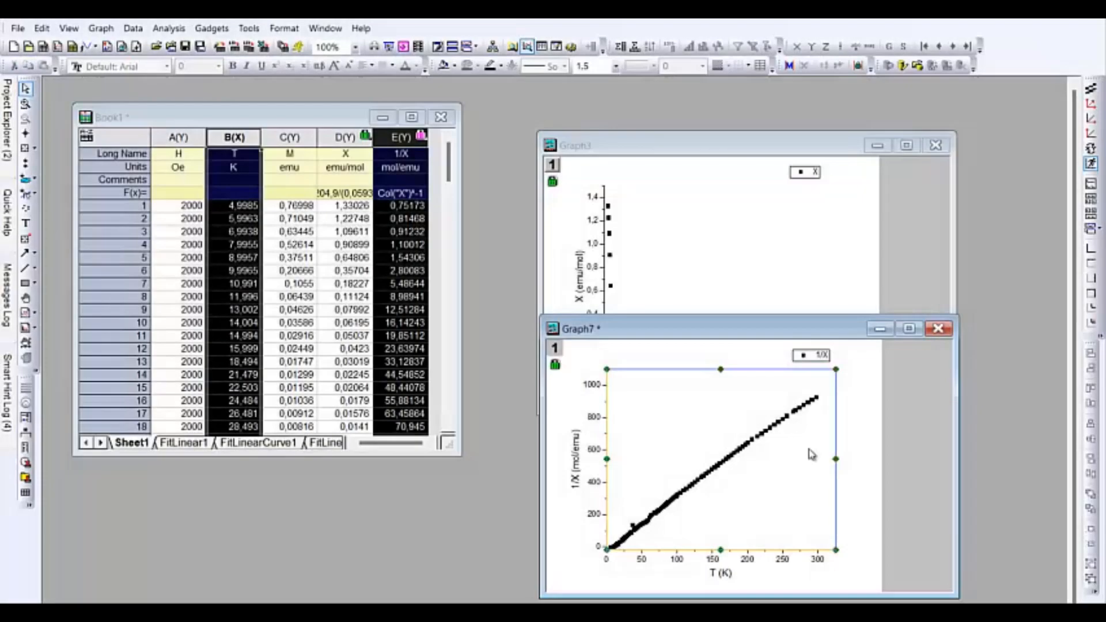
{"action": "left_click", "coordinate": [872, 415]}
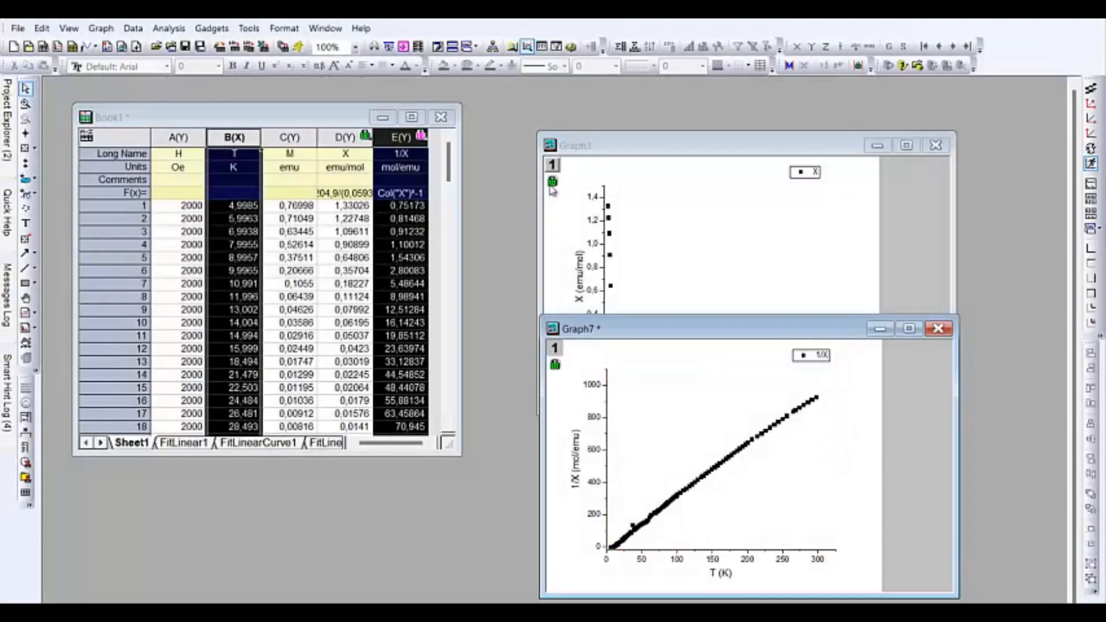
{"action": "left_click", "coordinate": [169, 28]}
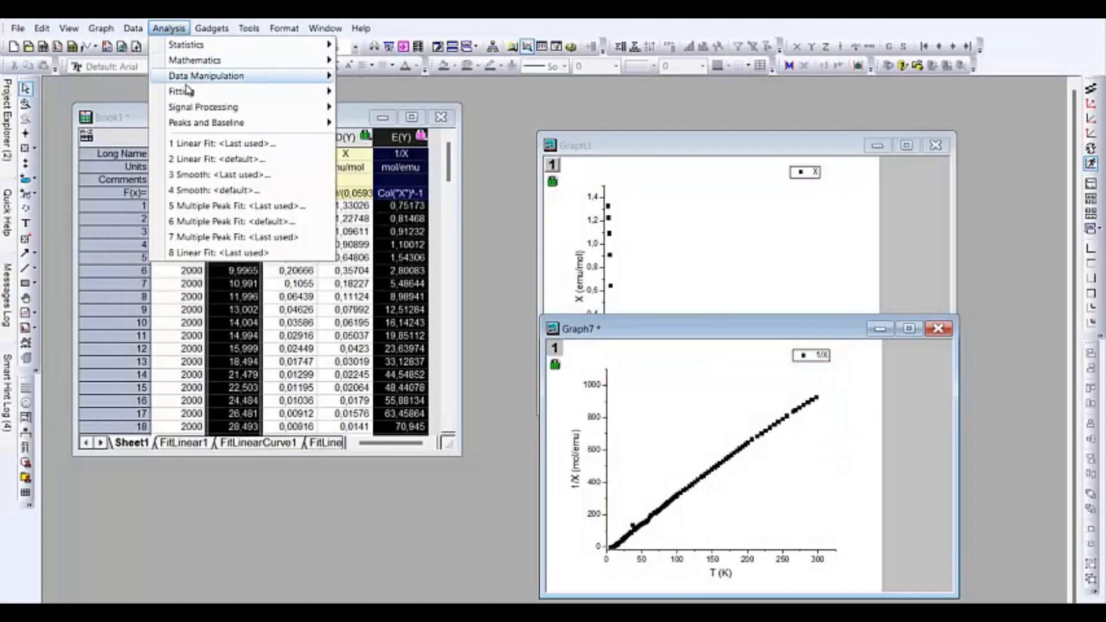
{"action": "mouse_move", "coordinate": [187, 90]}
{"action": "mouse_move", "coordinate": [366, 91]}
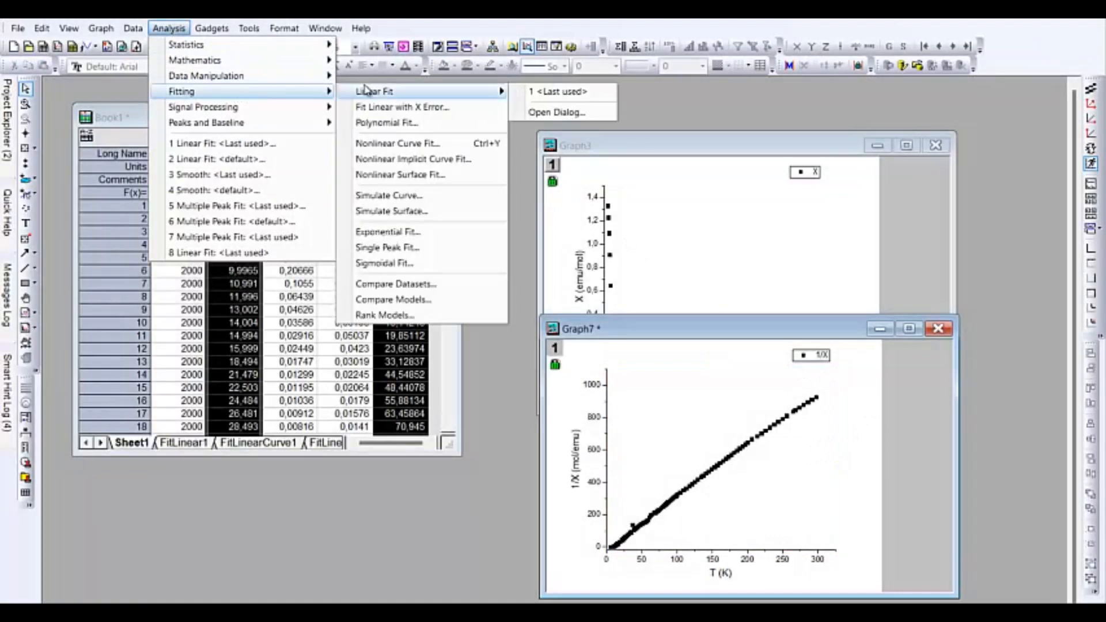
{"action": "left_click", "coordinate": [523, 114]}
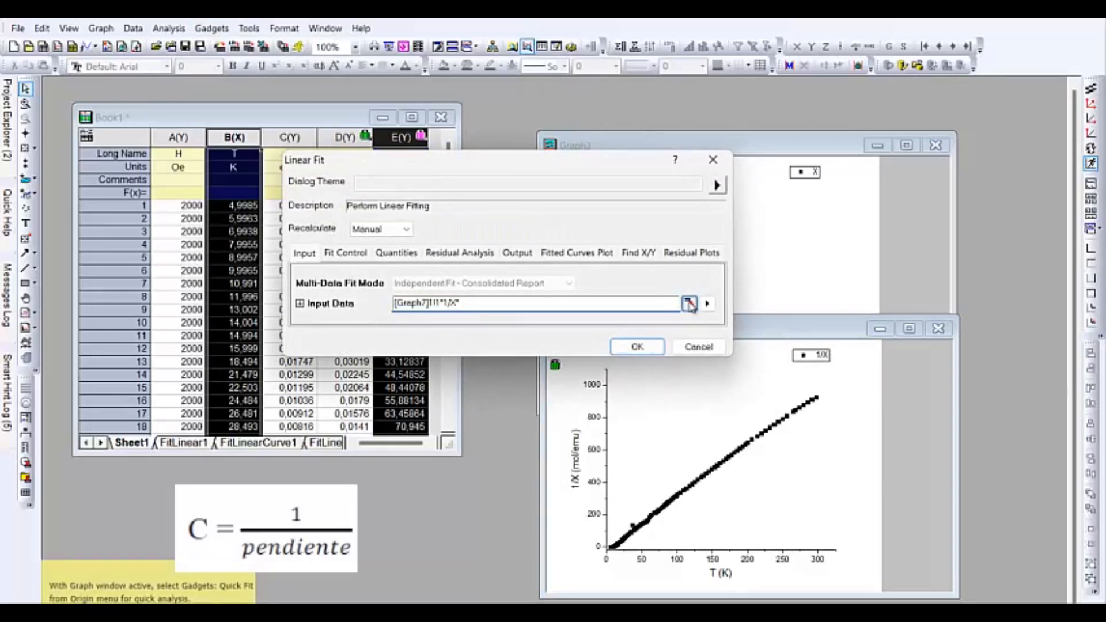
{"action": "left_click", "coordinate": [689, 304]}
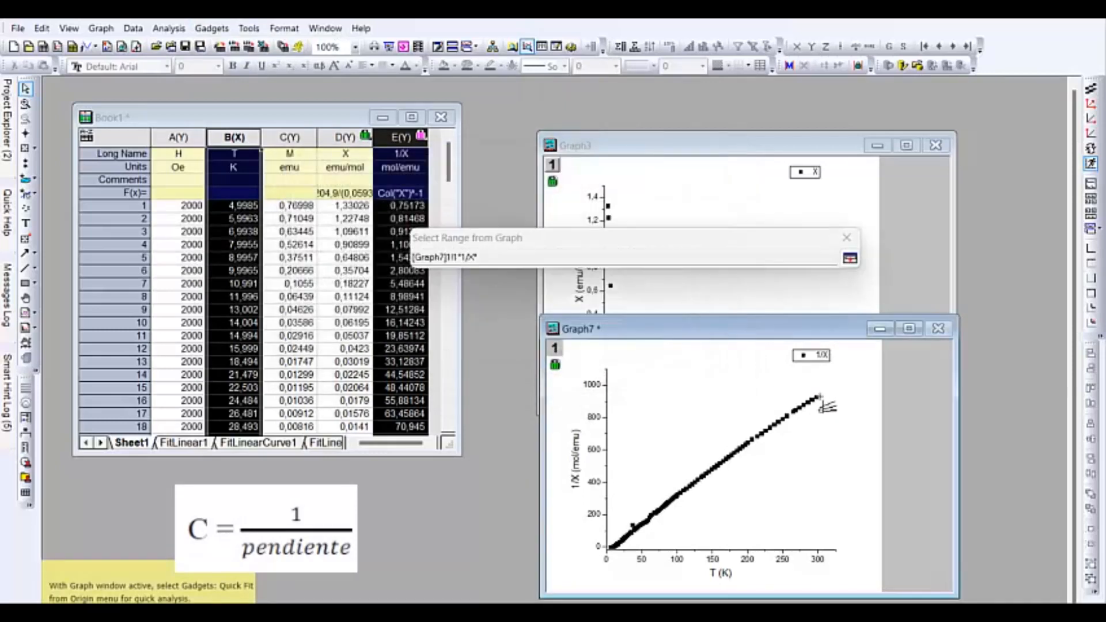
{"action": "left_click_drag", "start_coordinate": [819, 399], "coordinate": [633, 537]}
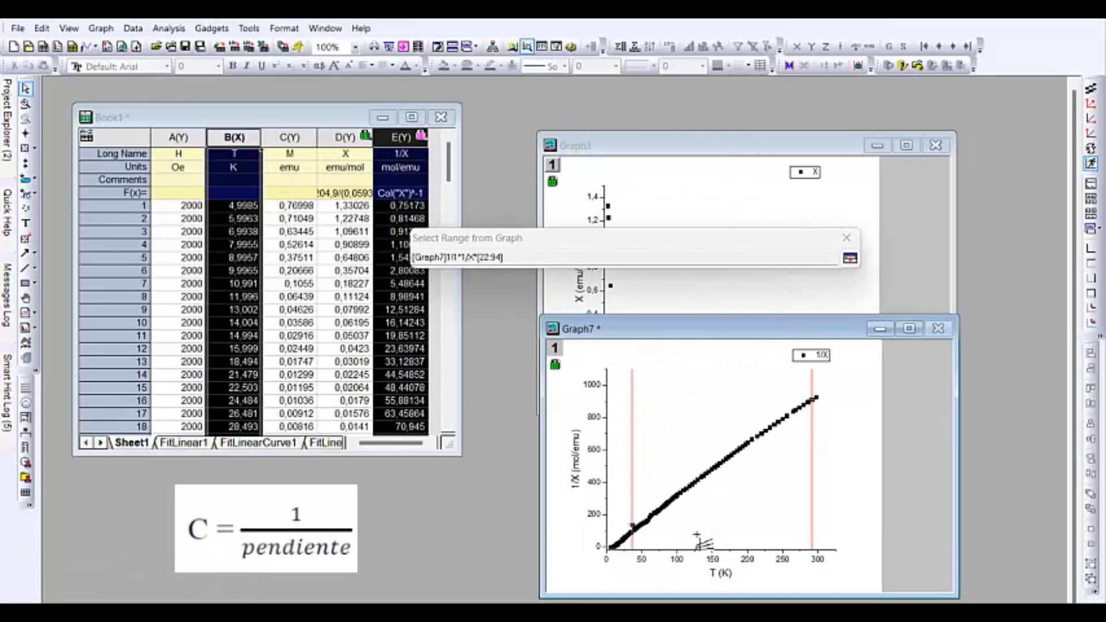
{"action": "left_click", "coordinate": [849, 258]}
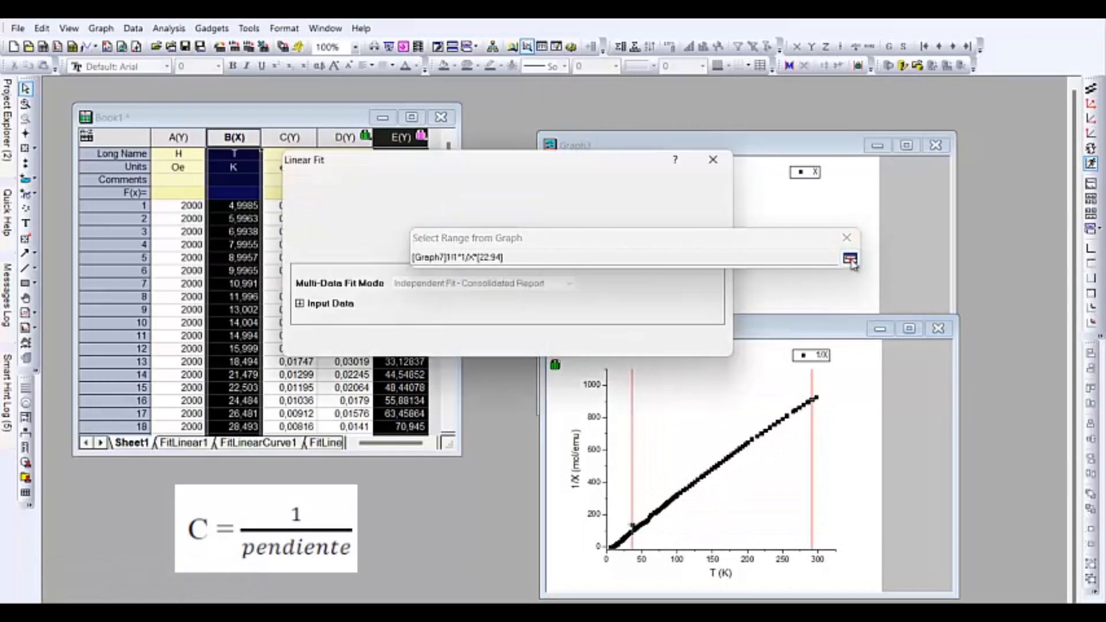
Run the linear fit without switching to the report sheet, then move and enlarge the results table in the graph's empty upper-left area.
{"action": "left_click", "coordinate": [637, 346]}
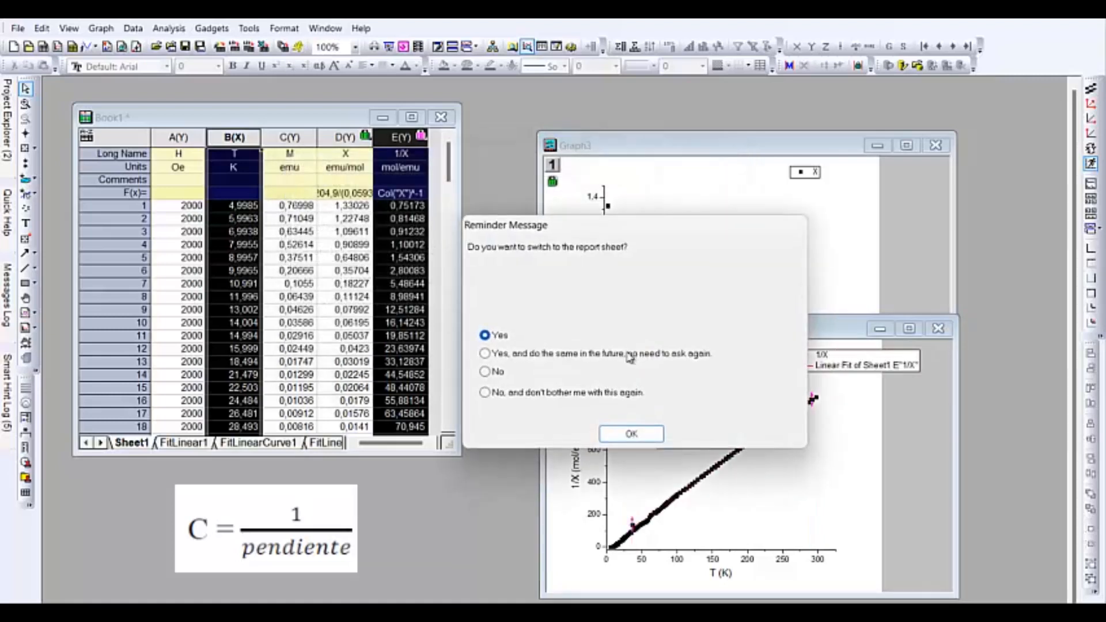
{"action": "left_click", "coordinate": [486, 371]}
{"action": "left_click", "coordinate": [632, 435]}
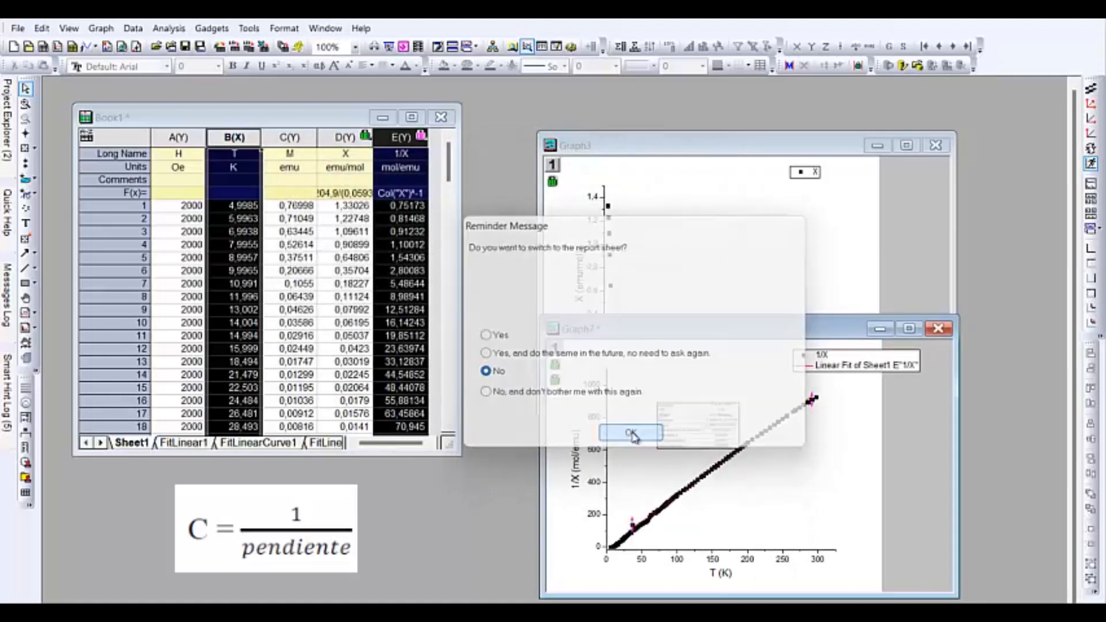
{"action": "left_click_drag", "start_coordinate": [655, 392], "coordinate": [620, 355]}
{"action": "left_click_drag", "start_coordinate": [709, 416], "coordinate": [723, 441]}
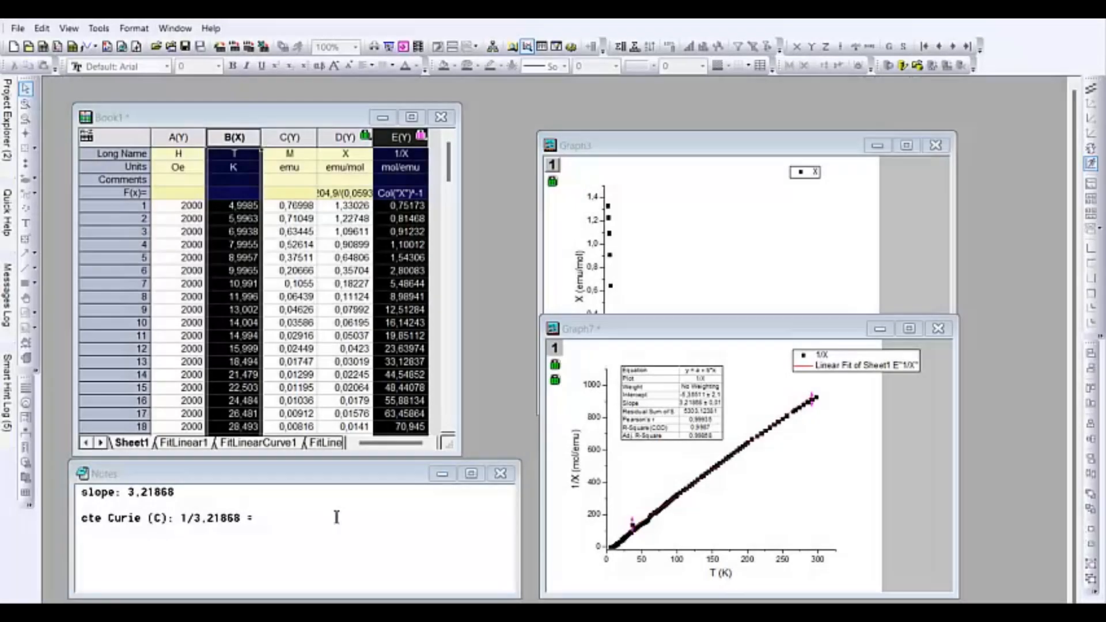
Complete the Curie constant line in the notes with the value 0,3107 mol*K/emu.
{"action": "left_click", "coordinate": [332, 521]}
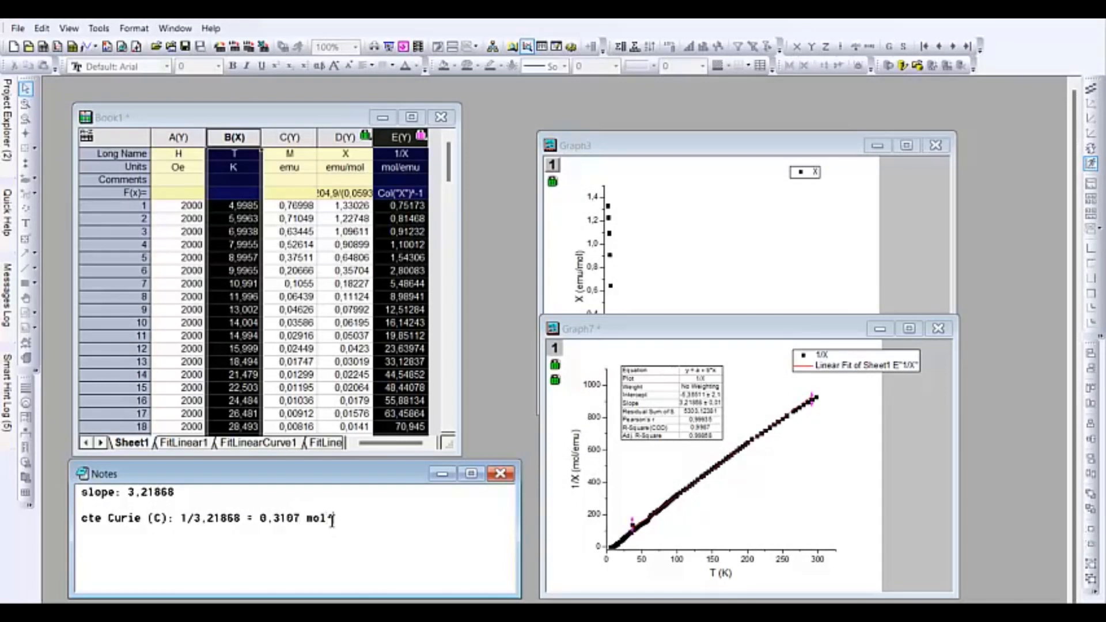
{"action": "type", "text": "u"}
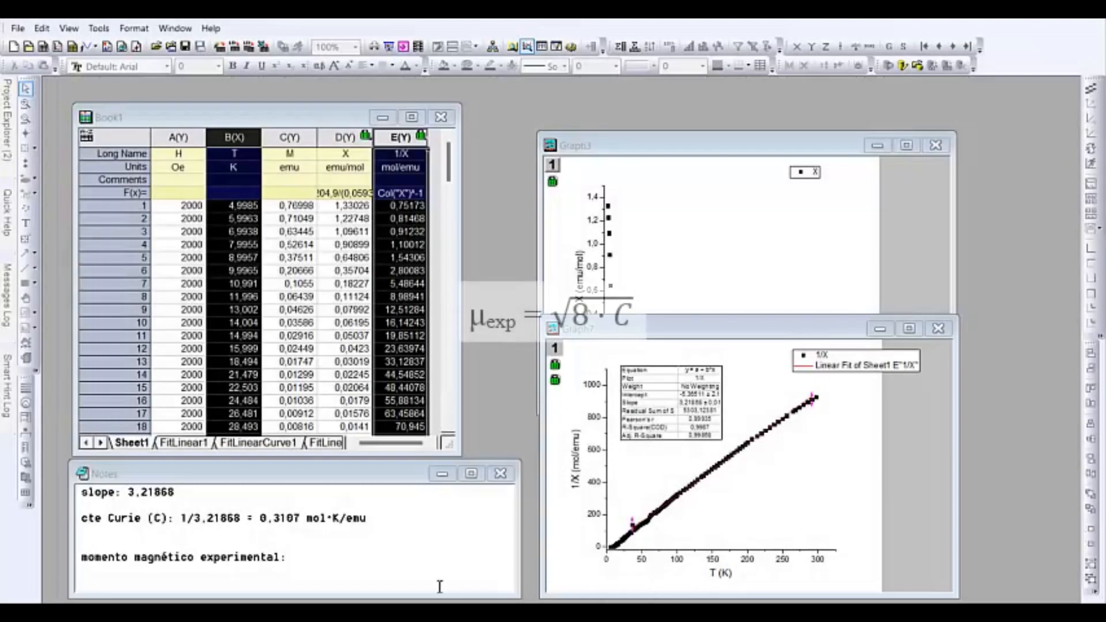
Complete the experimental magnetic moment line in the notes with raiz(8*0,3107)=1,58 MB.
{"action": "left_click", "coordinate": [406, 569]}
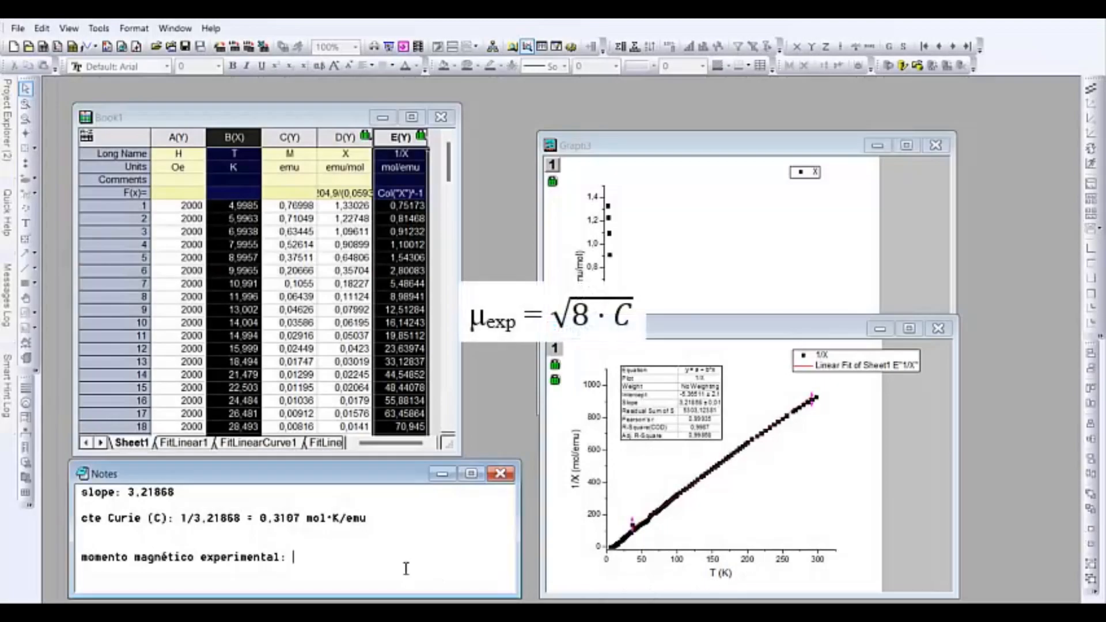
{"action": "type", "text": "rai"}
{"action": "type", "text": "z(8"}
{"action": "type", "text": "*0"}
{"action": "type", "text": ",310"}
{"action": "type", "text": "7"}
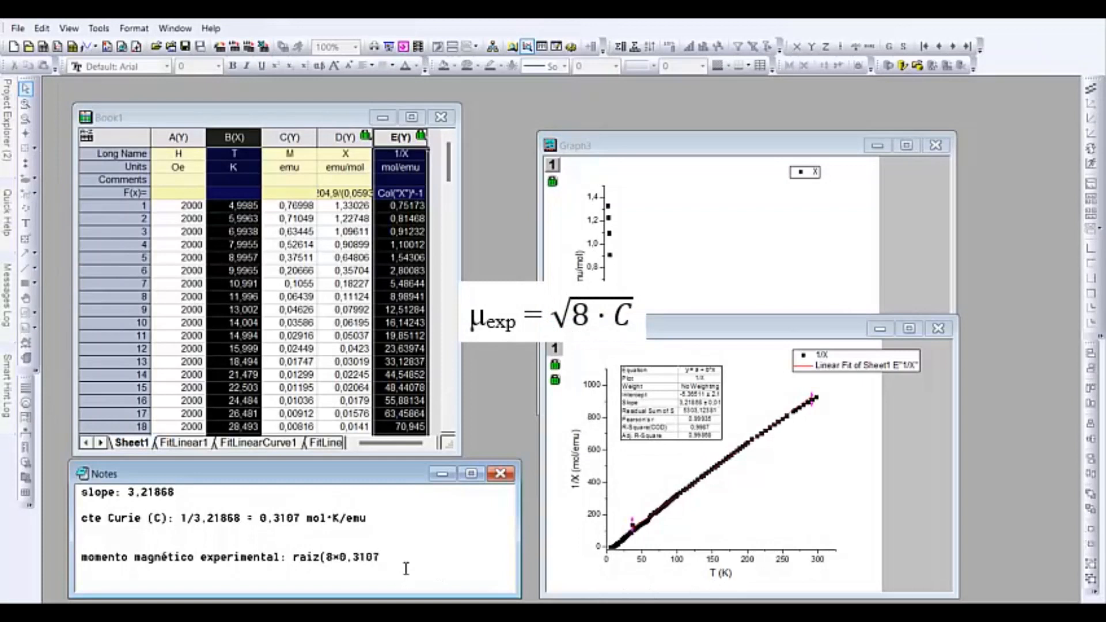
{"action": "type", "text": ")=1,58"}
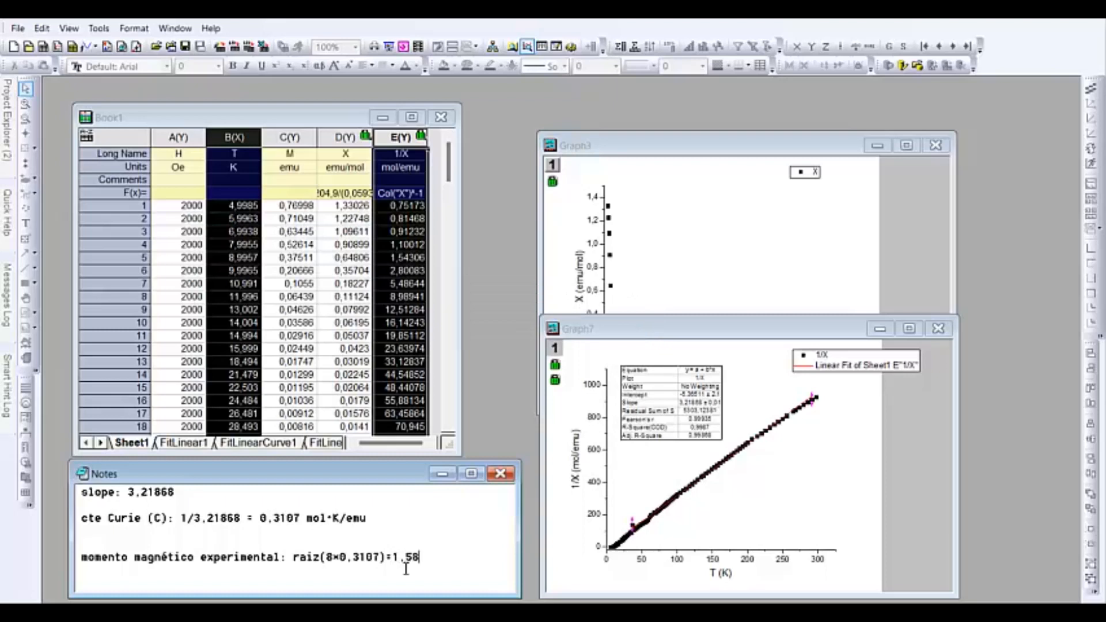
{"action": "type", "text": " MB"}
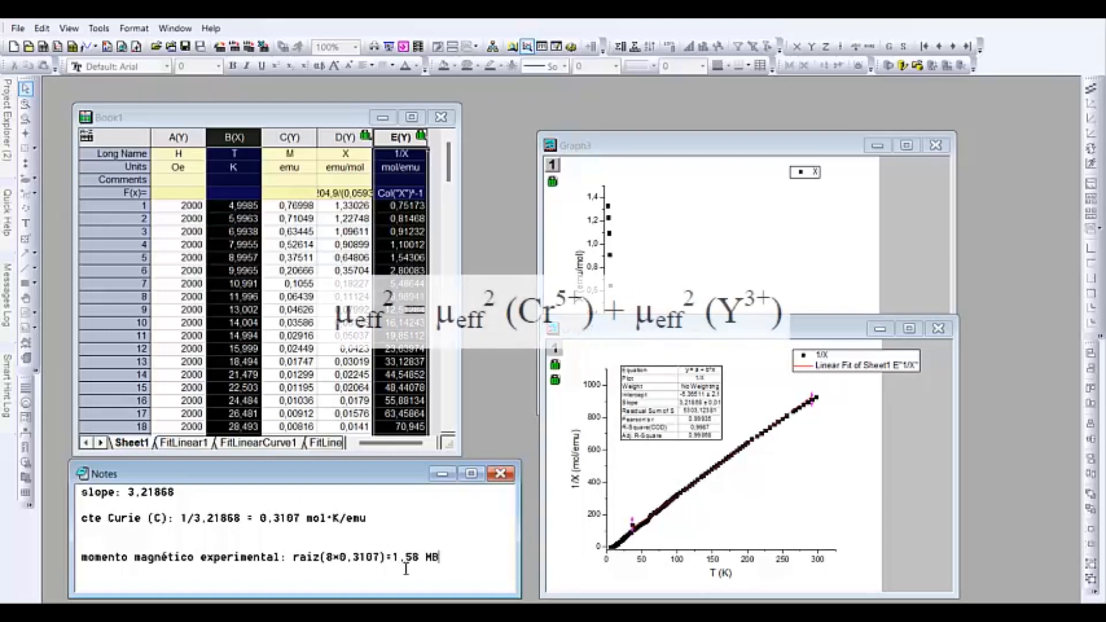